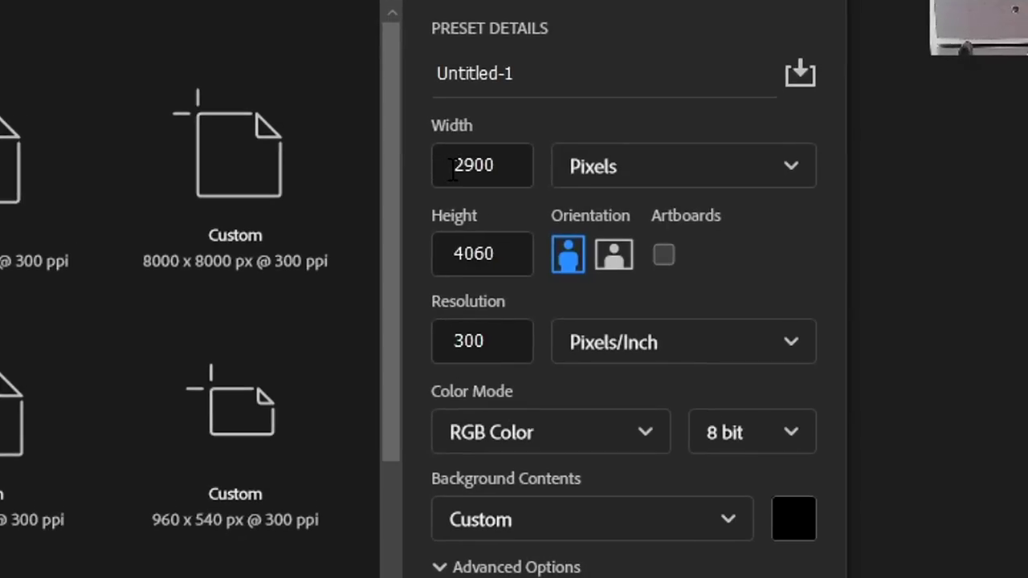
pyautogui.moveTo(508, 165); pyautogui.dragTo(442, 159)
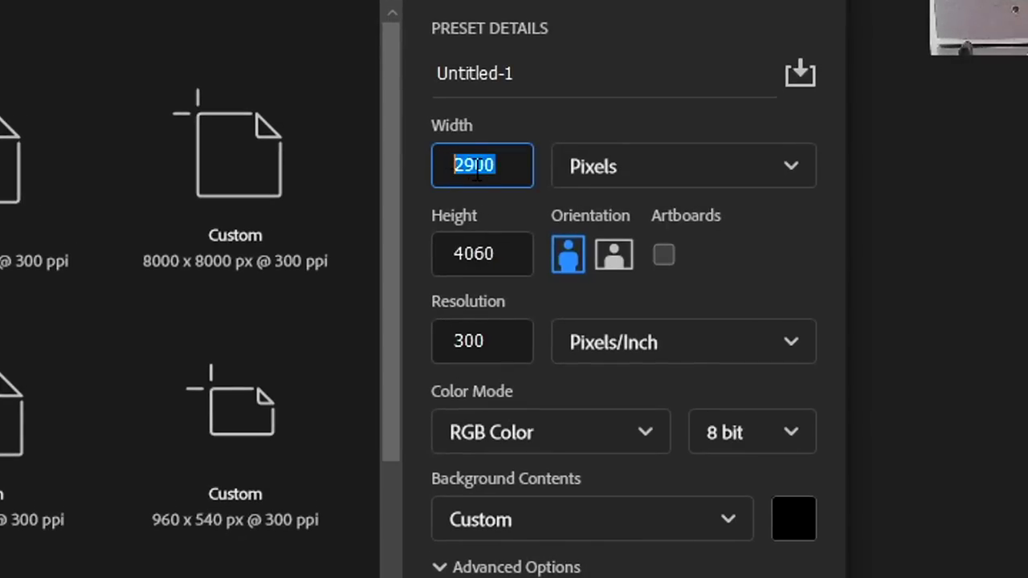
pyautogui.click(477, 166)
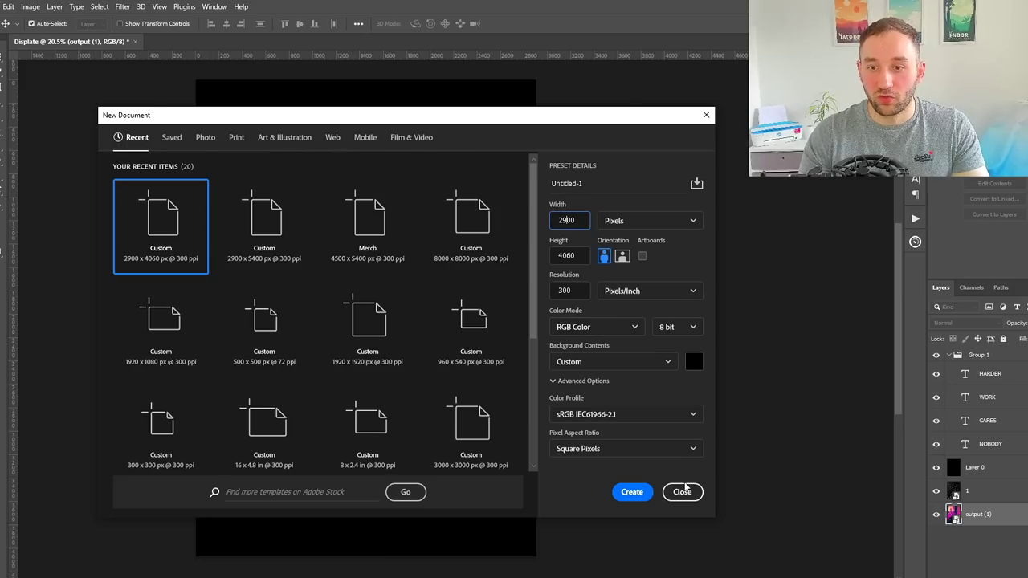
pyautogui.click(683, 487)
pyautogui.scroll(-2, 394, 299)
pyautogui.scroll(2, 385, 286)
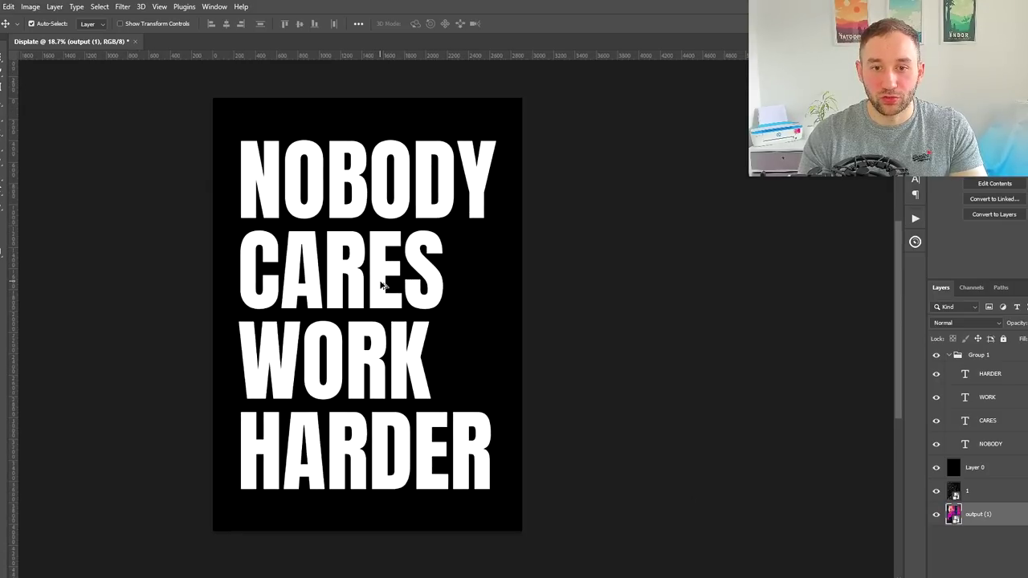
# - Try moving the NOBODY text line close to the poster's left edge and undo the move
pyautogui.moveTo(306, 209); pyautogui.dragTo(298, 217)
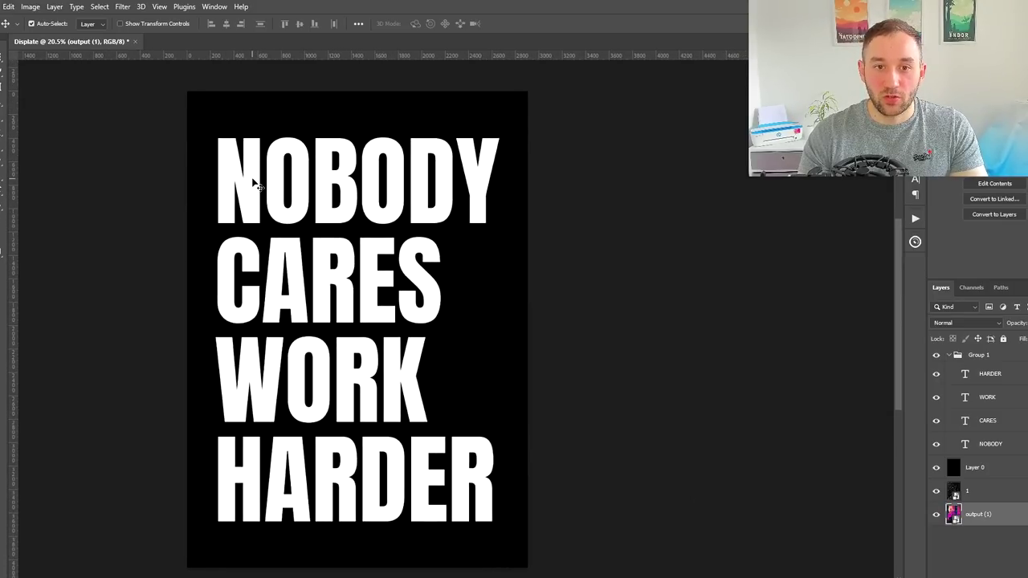
pyautogui.moveTo(255, 184); pyautogui.dragTo(228, 184)
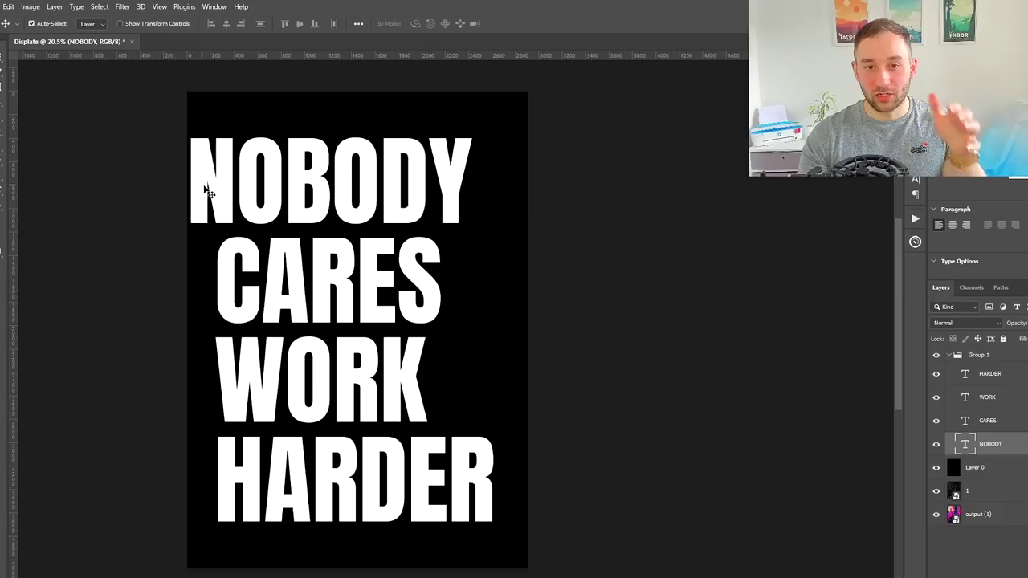
pyautogui.hotkey('ctrl', 'z')
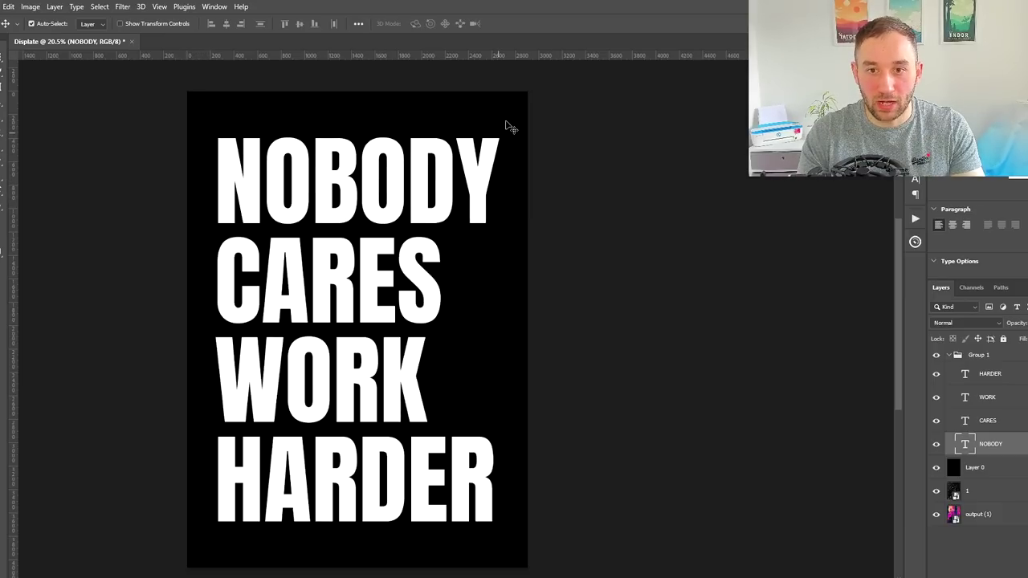
# - Try a vertical guide at about 263.5 px along the left side of the text and remove it again
pyautogui.moveTo(12, 514); pyautogui.dragTo(221, 136)
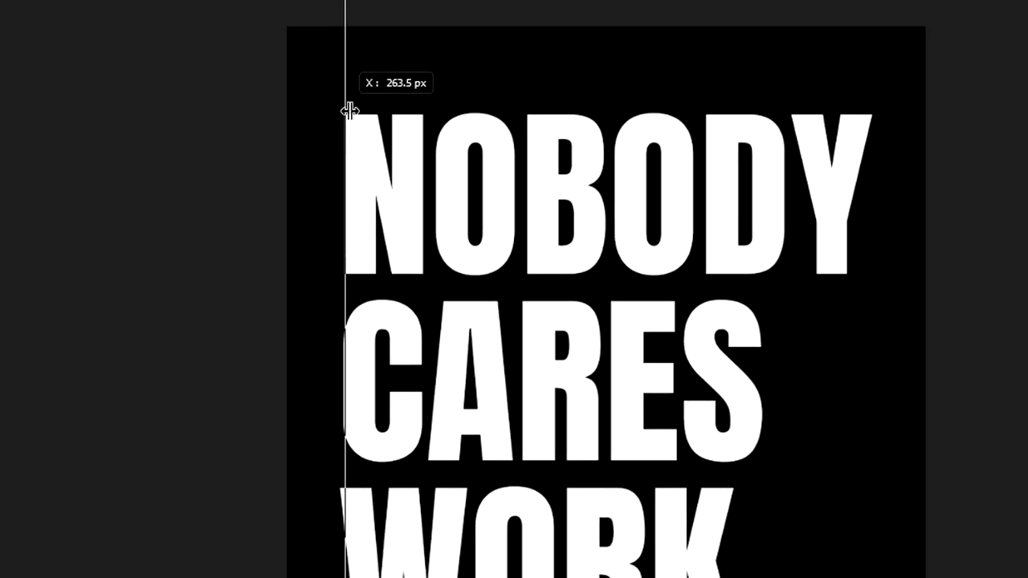
pyautogui.moveTo(354, 110); pyautogui.dragTo(281, 138)
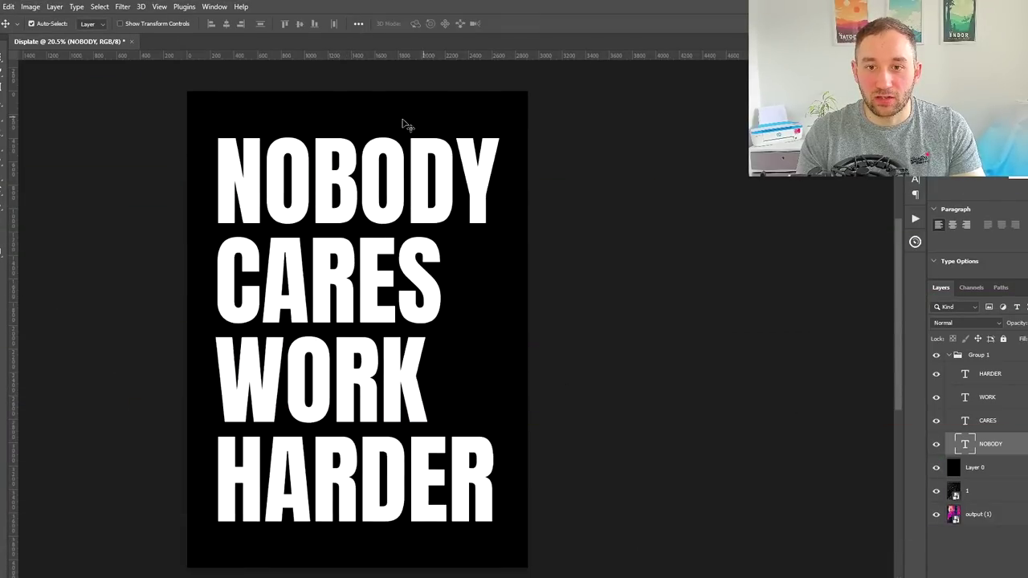
# - Hide the black Layer 0 to reveal the dark texture behind the text
pyautogui.click(936, 471)
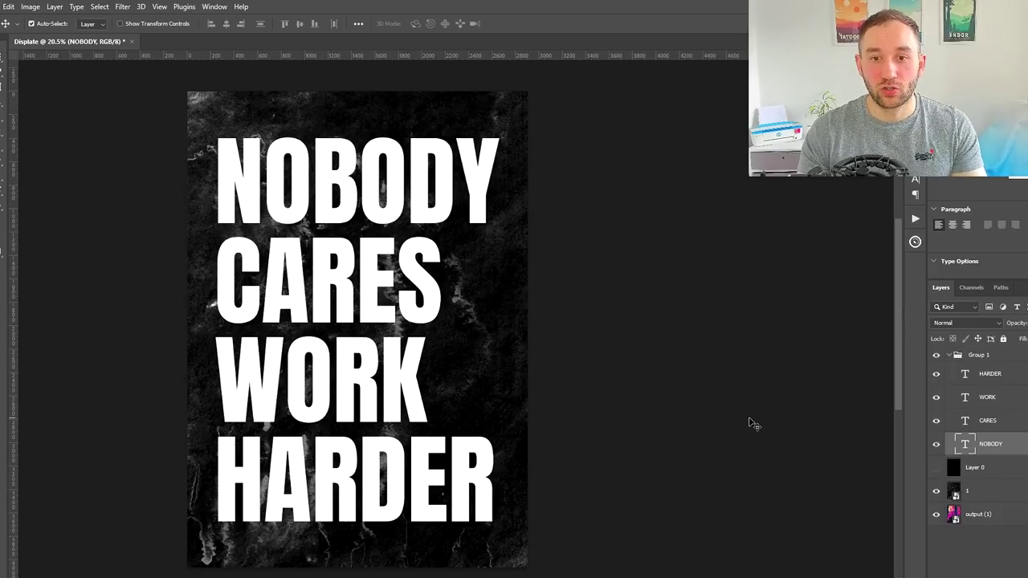
pyautogui.scroll(2, 447, 390)
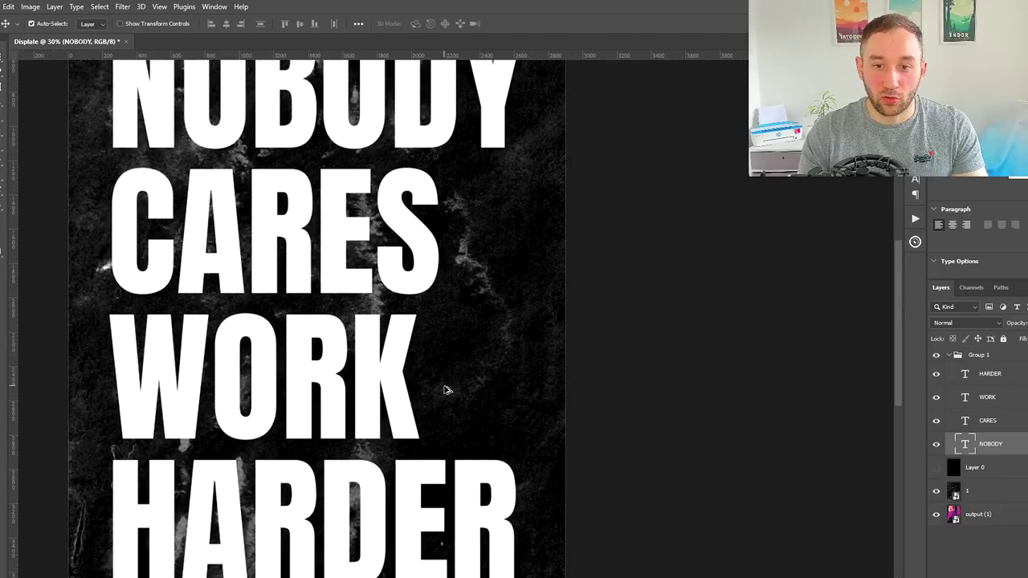
pyautogui.scroll(-3, 447, 391)
pyautogui.moveTo(449, 323); pyautogui.dragTo(457, 295)
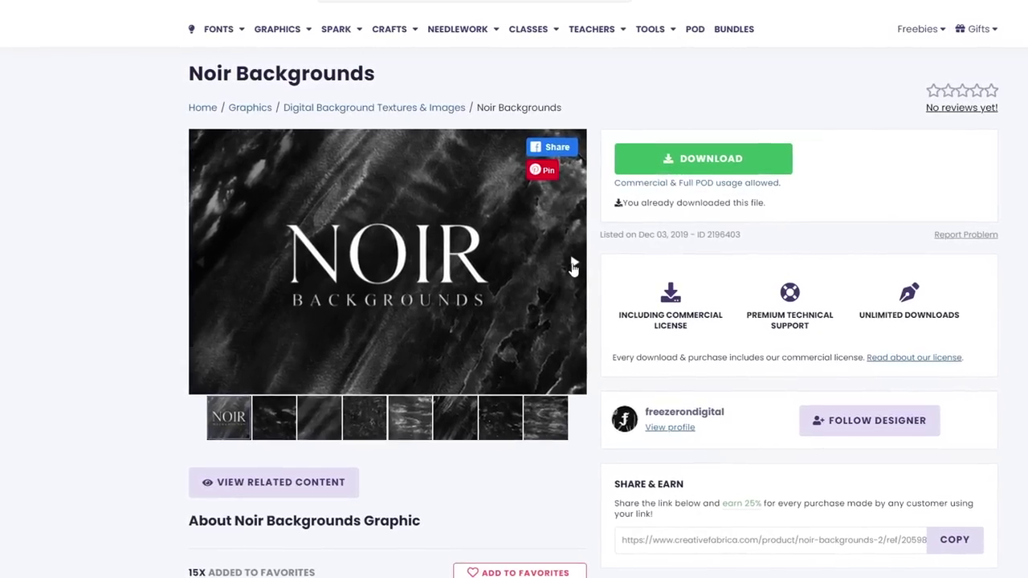
# - Browse the preview images of the Noir Backgrounds graphic on the Creative Fabrica page
pyautogui.click(574, 262)
pyautogui.click(579, 268)
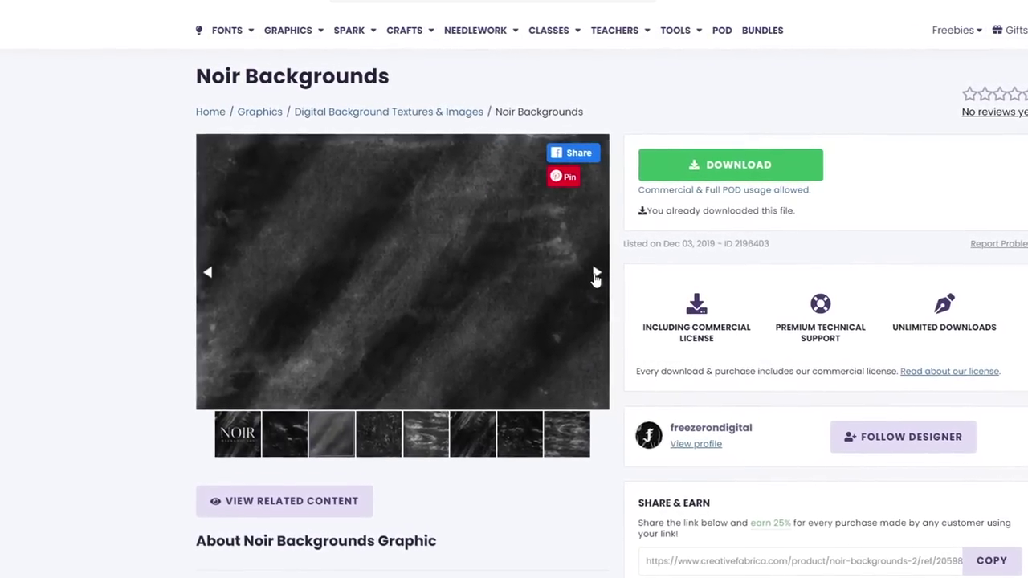
pyautogui.click(602, 278)
pyautogui.click(602, 278)
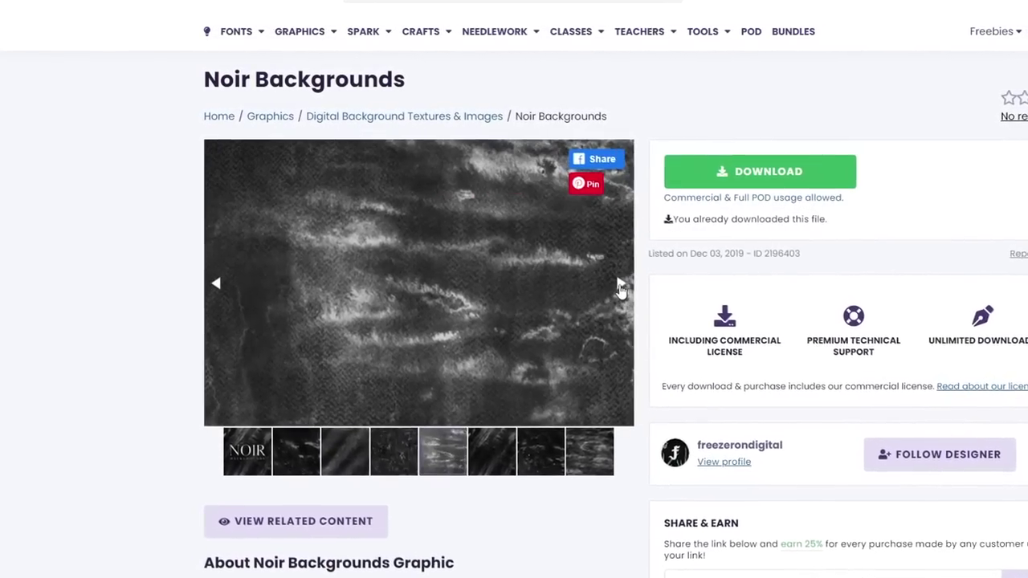
pyautogui.click(627, 291)
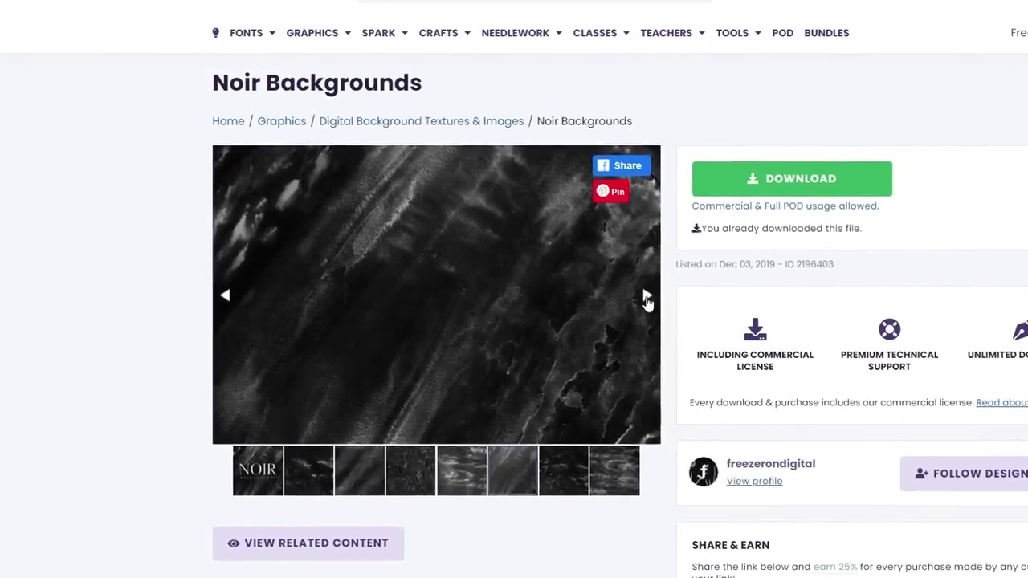
pyautogui.click(627, 291)
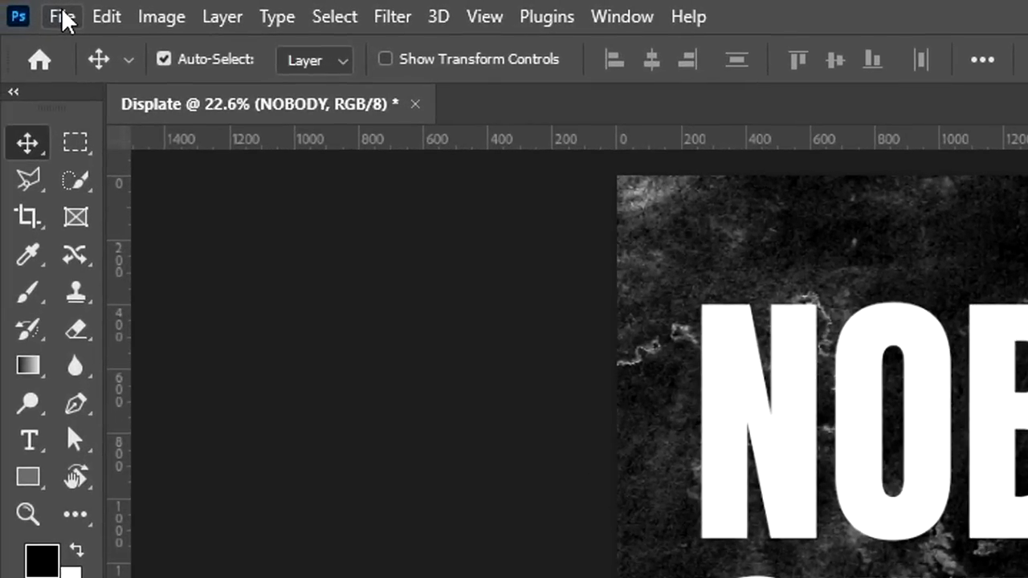
# - In Photoshop, export the Displate poster with Export As, using the JPG format
pyautogui.click(0, 6)
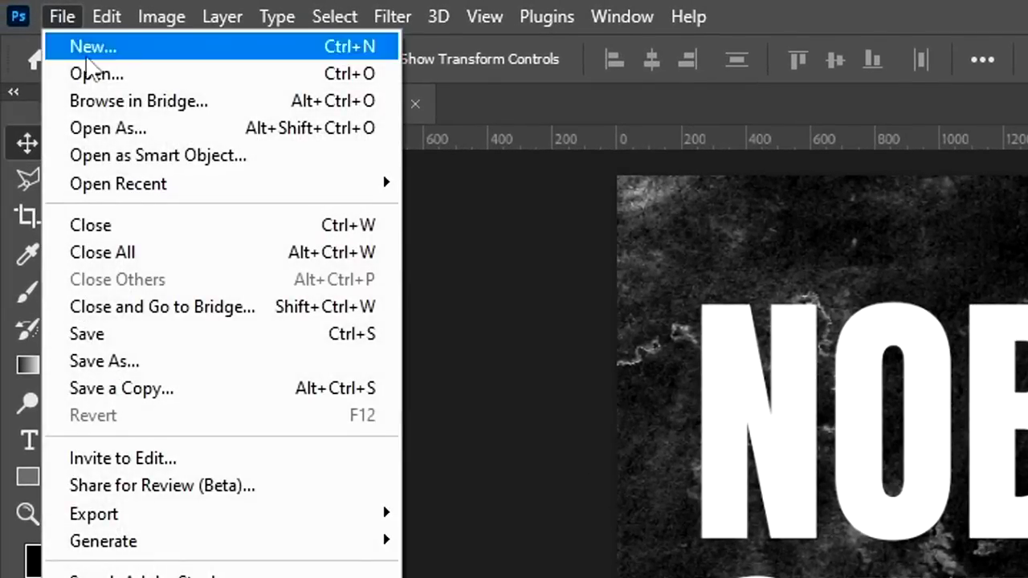
pyautogui.moveTo(209, 518)
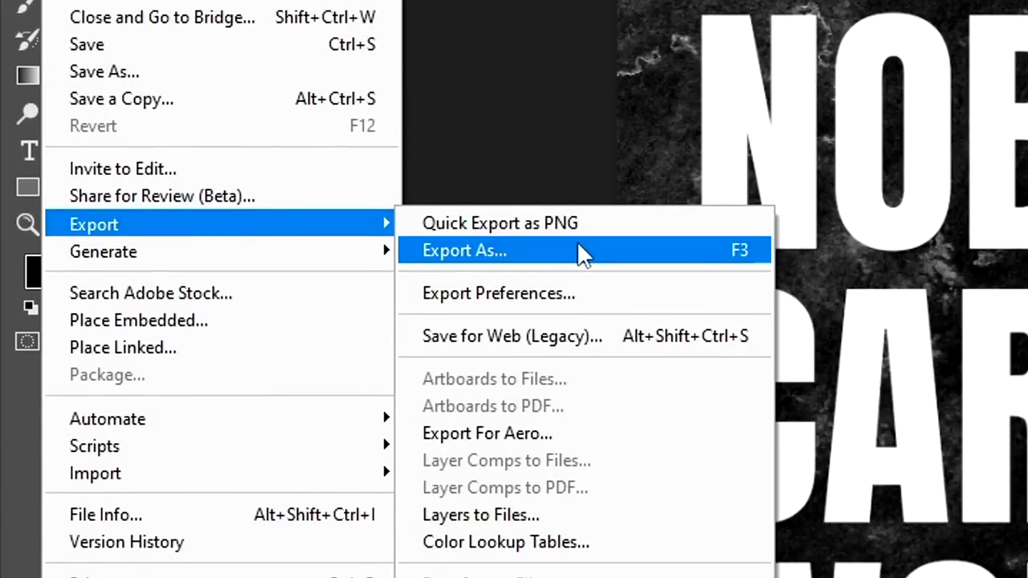
pyautogui.click(583, 250)
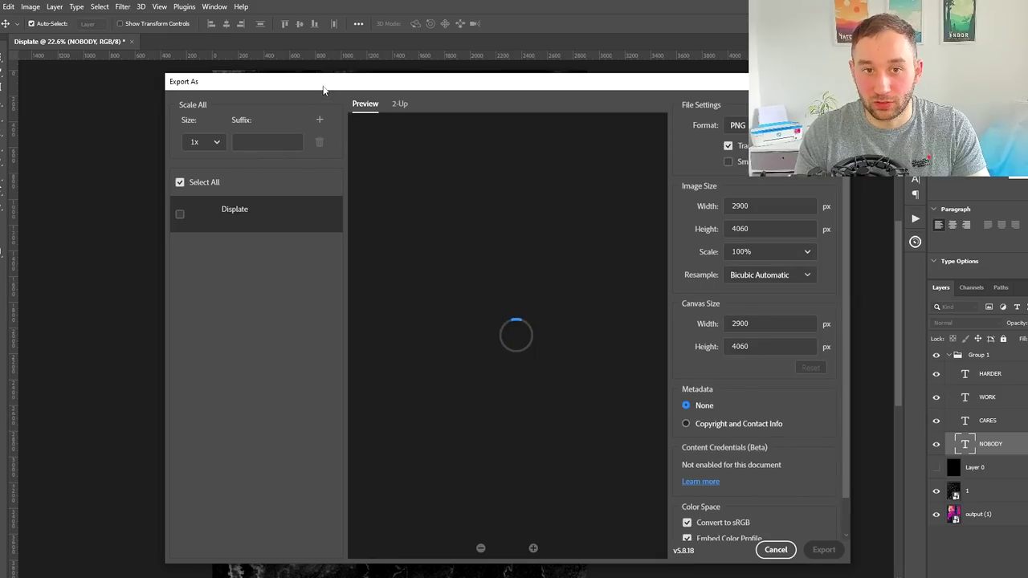
pyautogui.moveTo(323, 89); pyautogui.dragTo(210, 93)
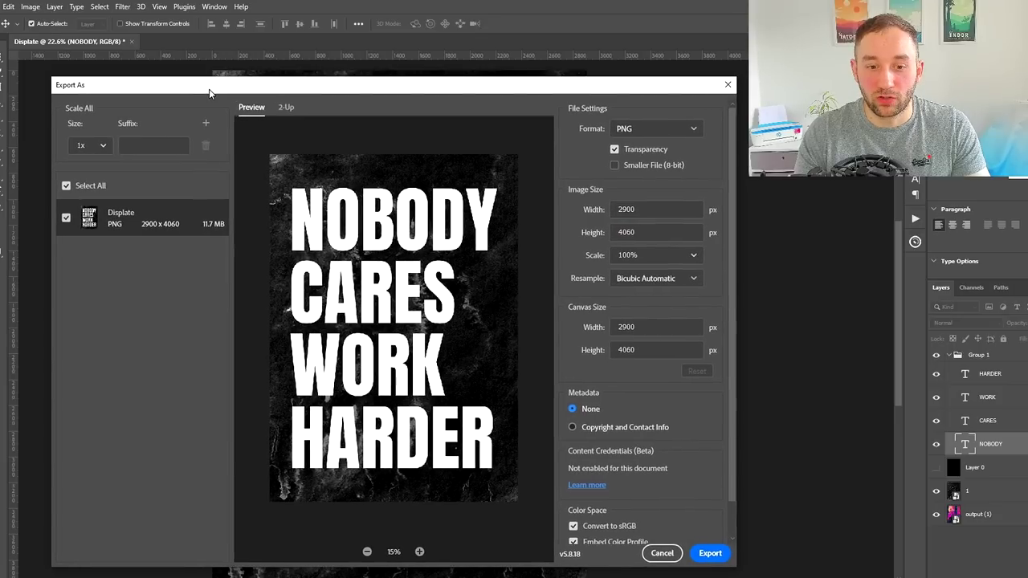
pyautogui.click(636, 133)
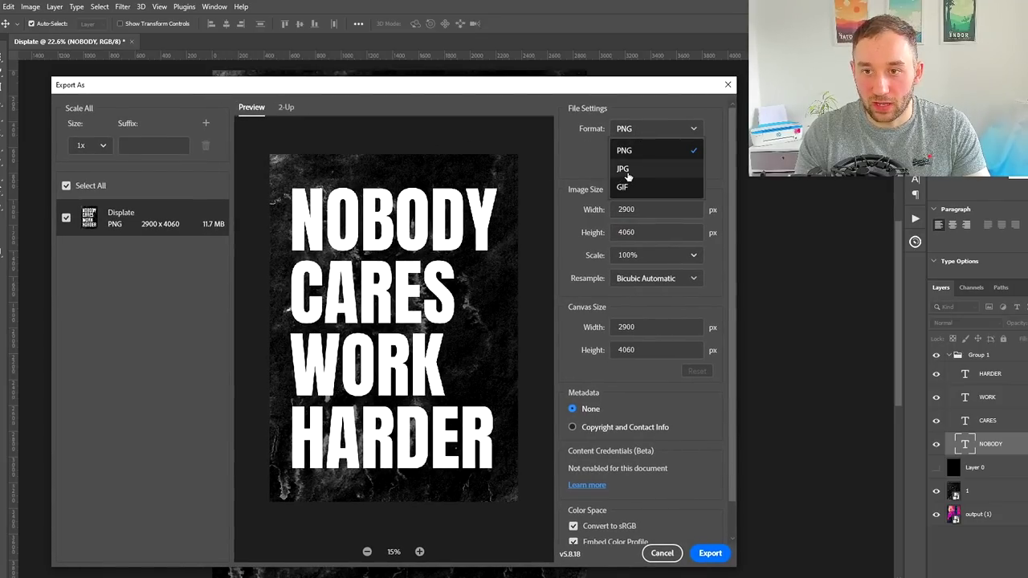
pyautogui.click(633, 168)
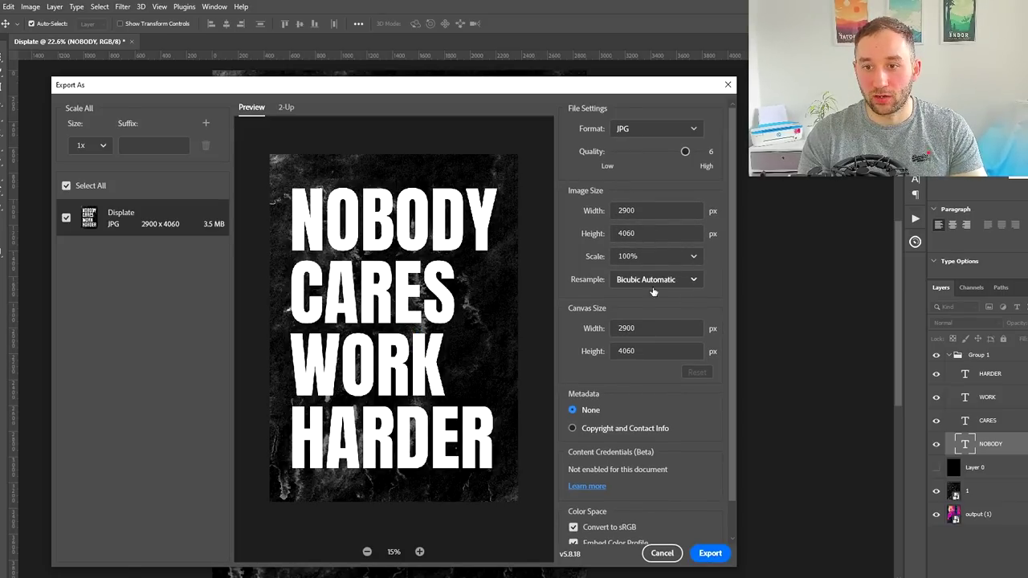
pyautogui.scroll(-2, 691, 471)
pyautogui.scroll(2, 693, 473)
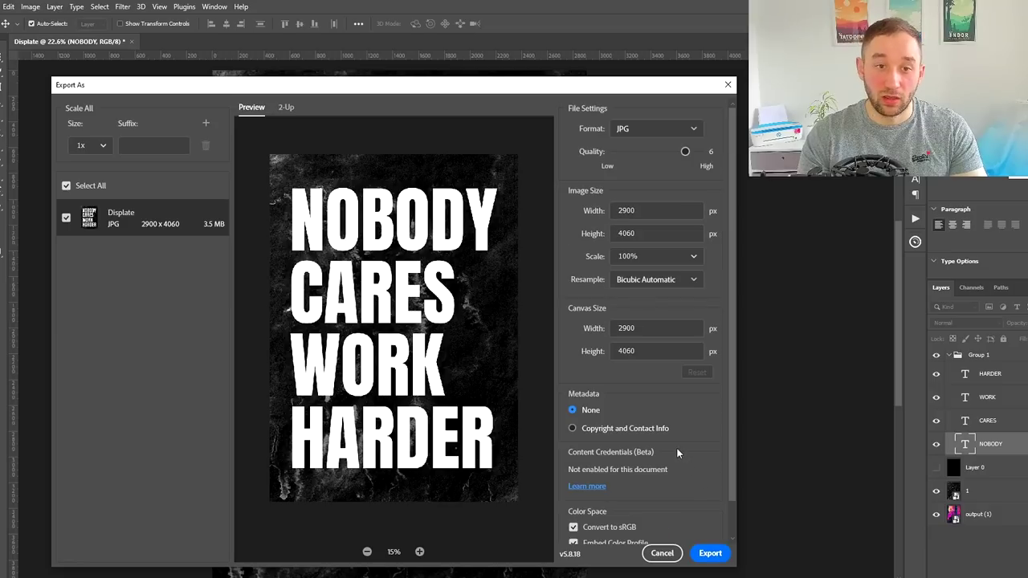
pyautogui.click(707, 553)
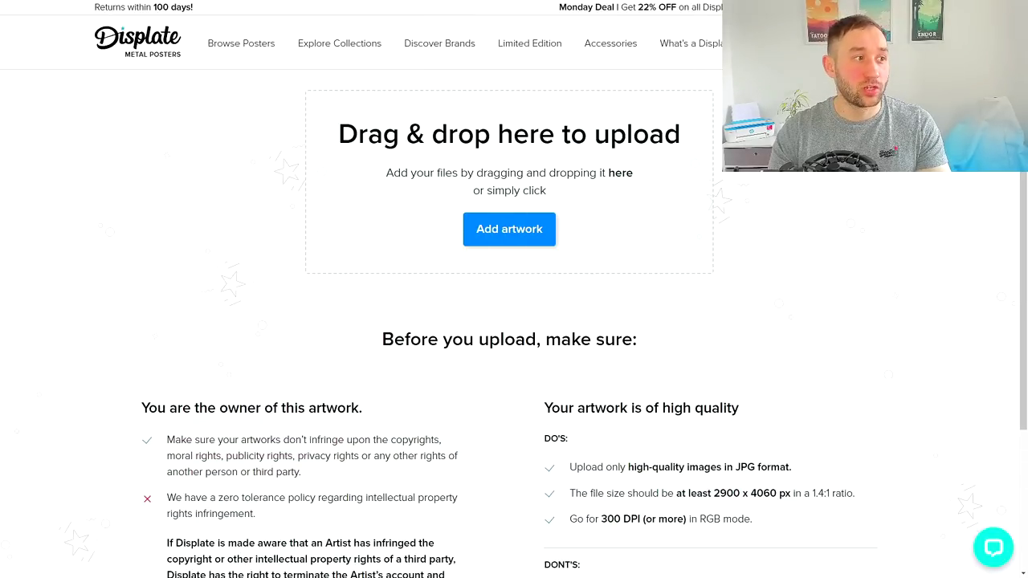
# - Add the exported poster to the Displate upload page and title the artwork "Work Harder Motivational"
pyautogui.moveTo(338, 394); pyautogui.dragTo(479, 223)
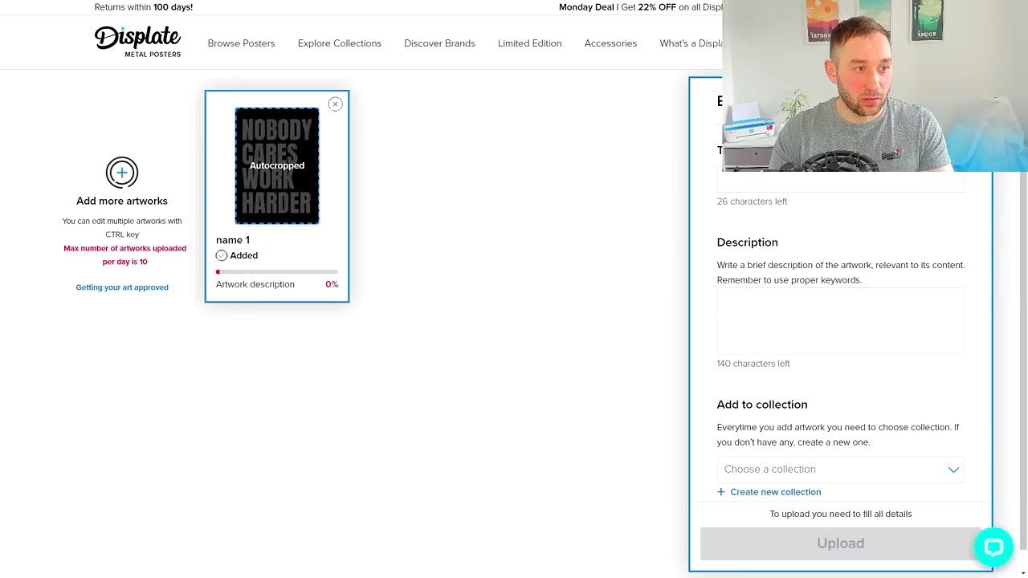
pyautogui.click(733, 170)
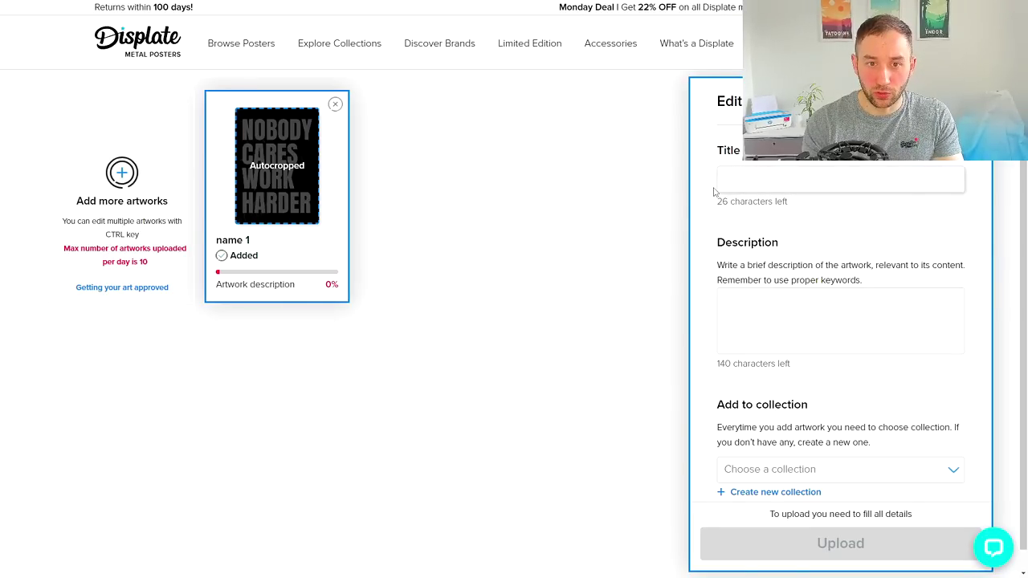
pyautogui.write('Work Harder Moti')
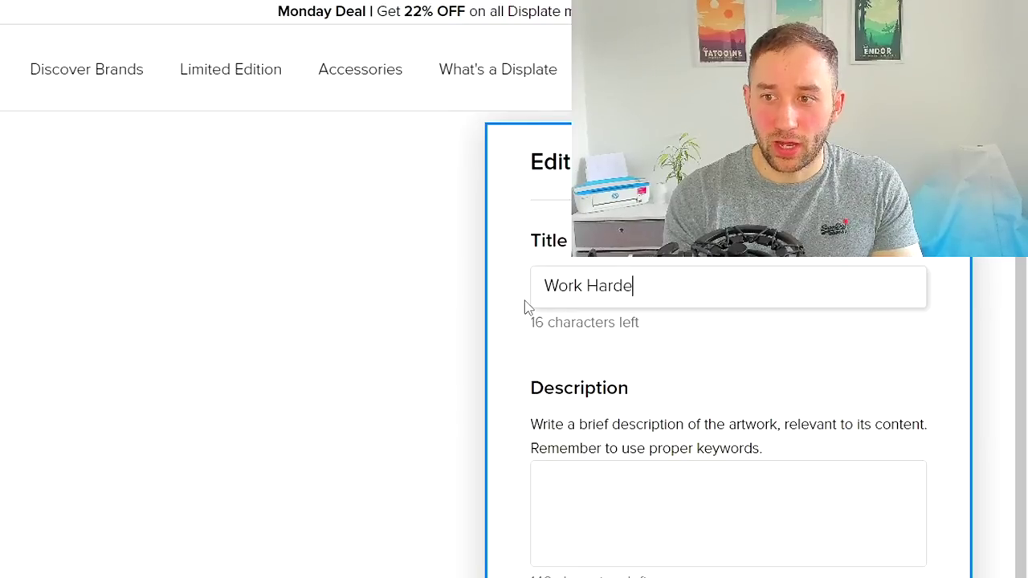
pyautogui.write('vational')
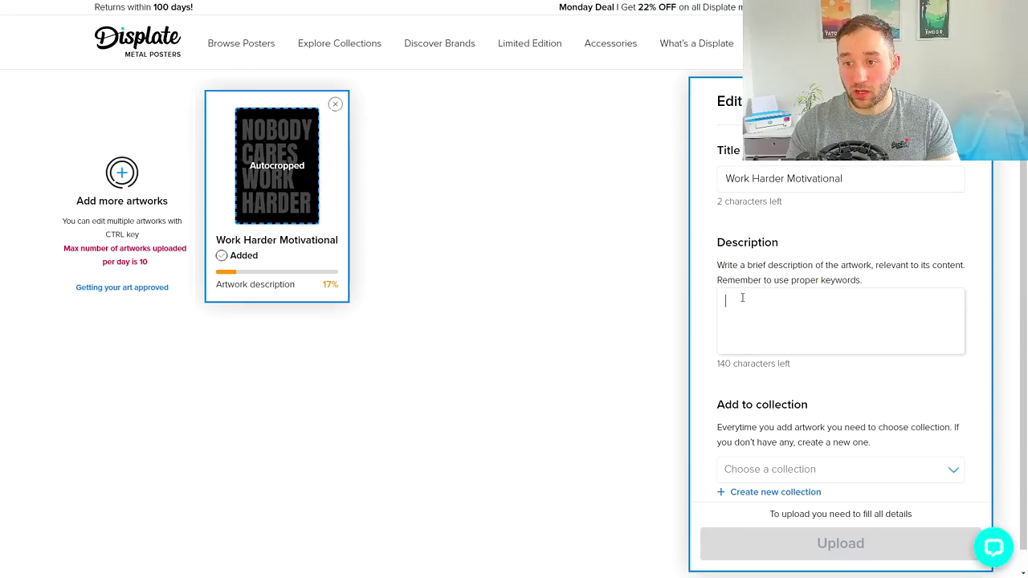
# - Enter the description: This design says "Nobody cares work harder" a great motivational quote for businessmen, entrepreneurs, bodybuilders or students
pyautogui.write('This design says "Nobody cares work harder" a great motivational phrase for businessmen, entrepreneurs, bodybuilders or students.')
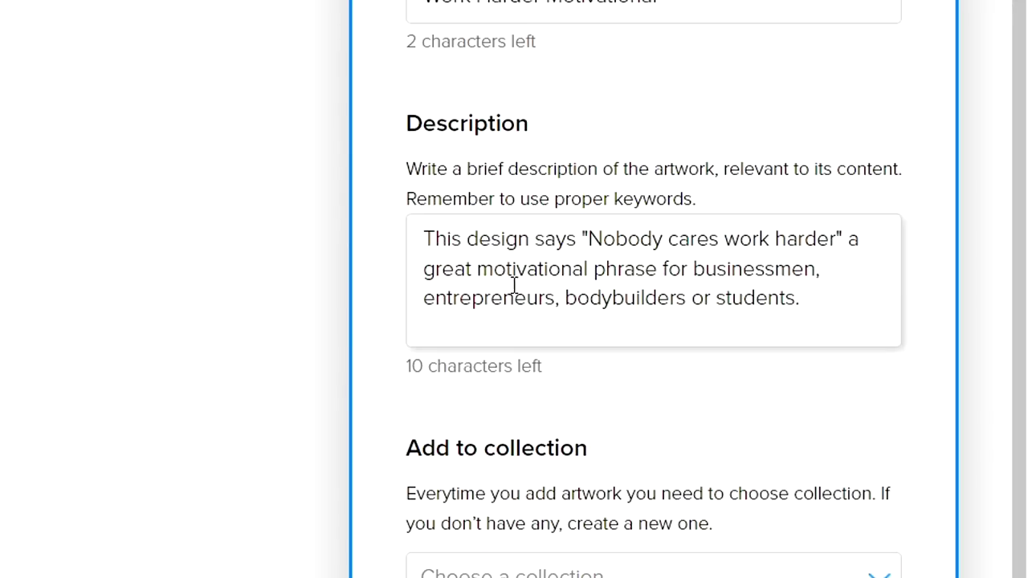
pyautogui.doubleClick(619, 265)
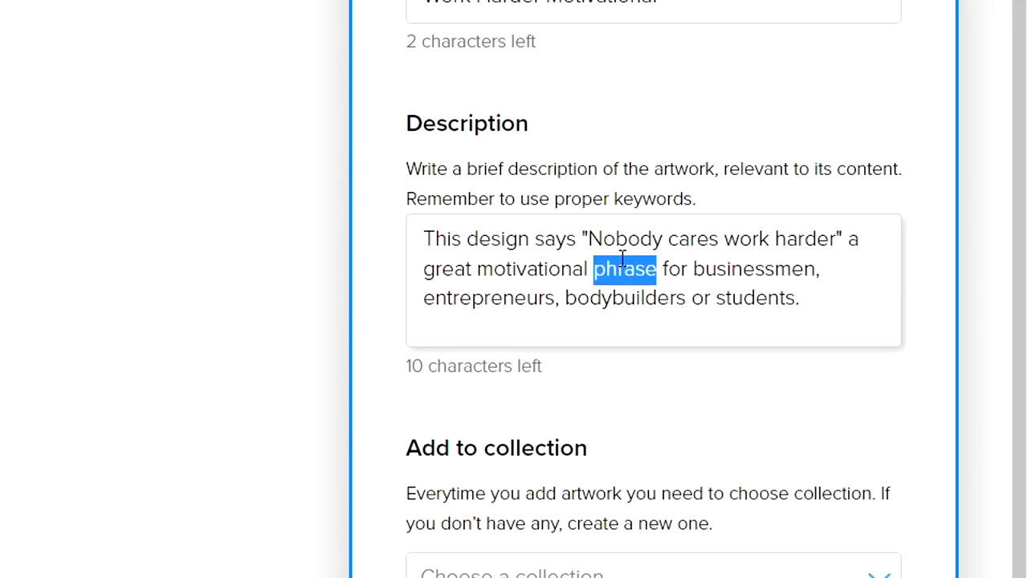
pyautogui.write('quote')
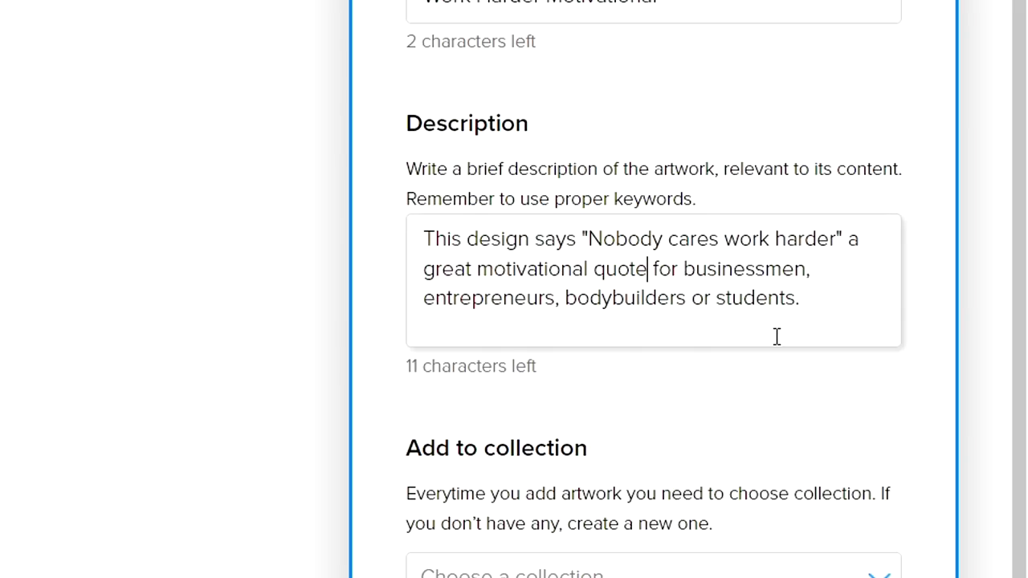
# - Create a new collection named "Motivational Quotes" for the artwork and set its type to Illustration
pyautogui.scroll(-3, 724, 549)
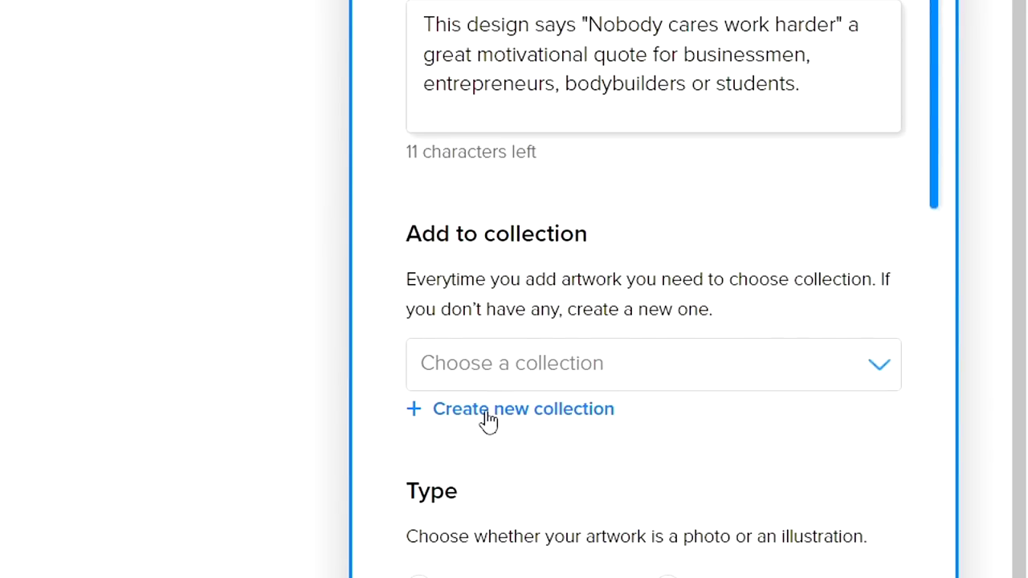
pyautogui.click(488, 421)
pyautogui.scroll(-1, 469, 503)
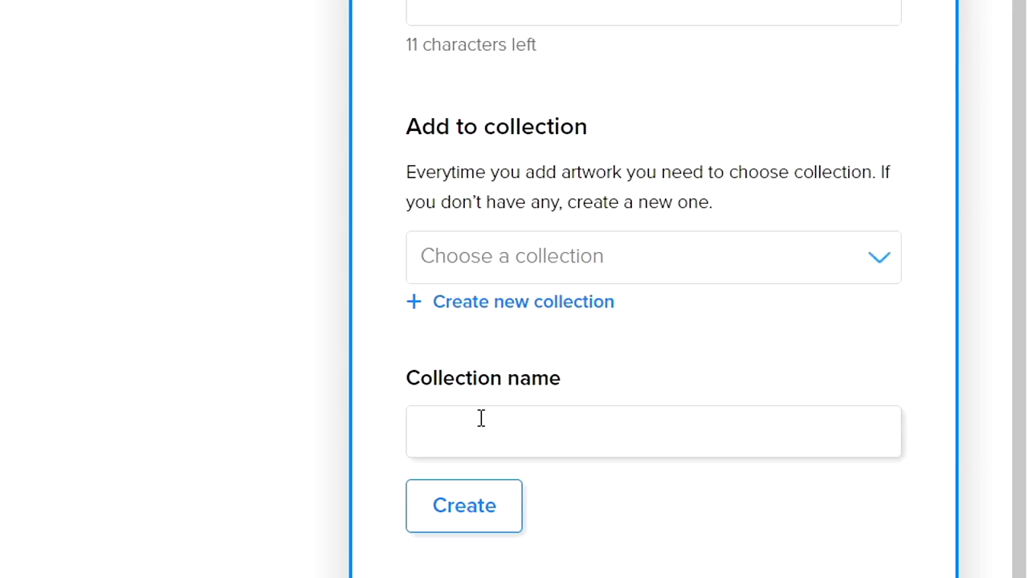
pyautogui.write('Motivational Quotes')
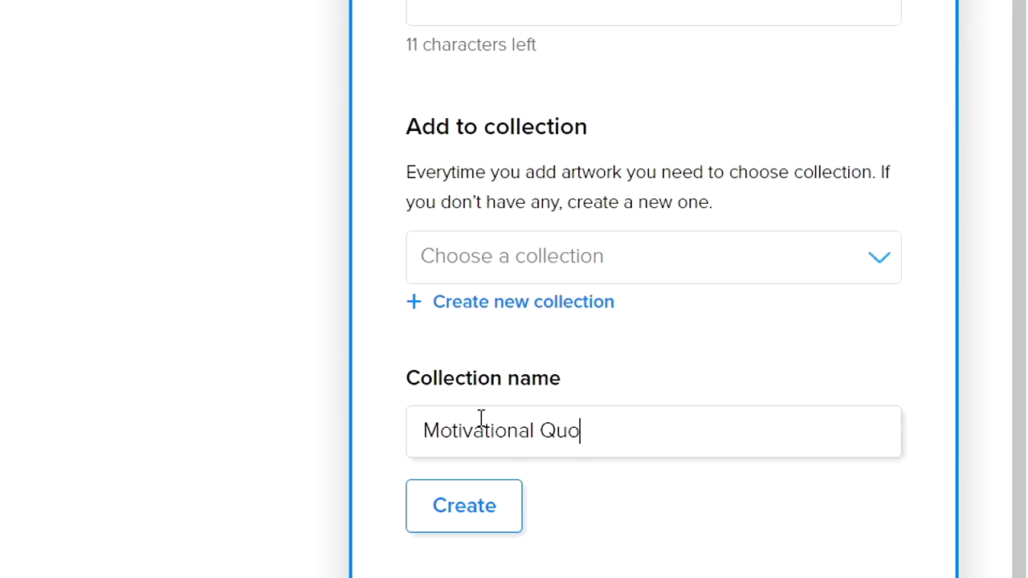
pyautogui.click(486, 504)
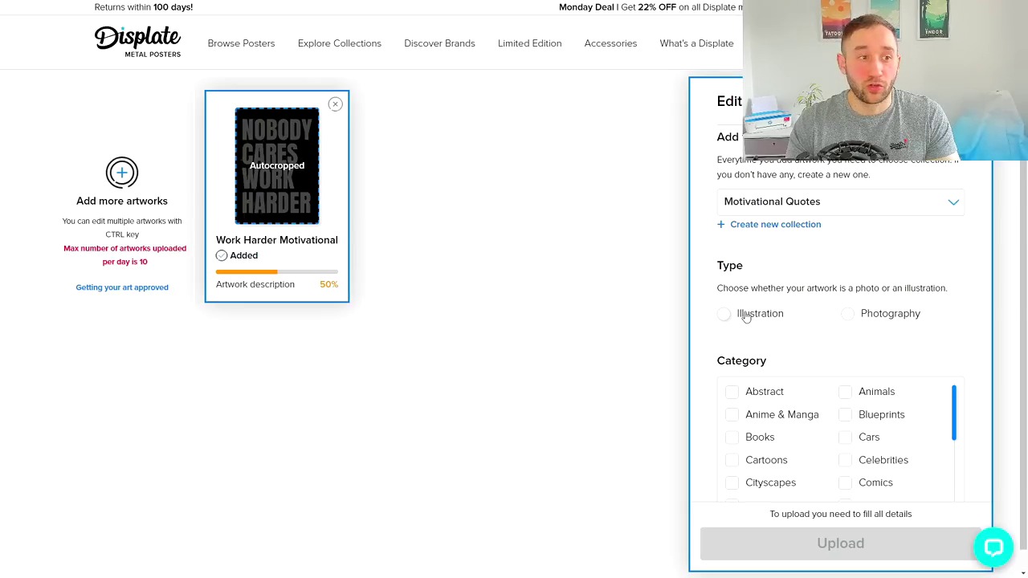
pyautogui.click(743, 315)
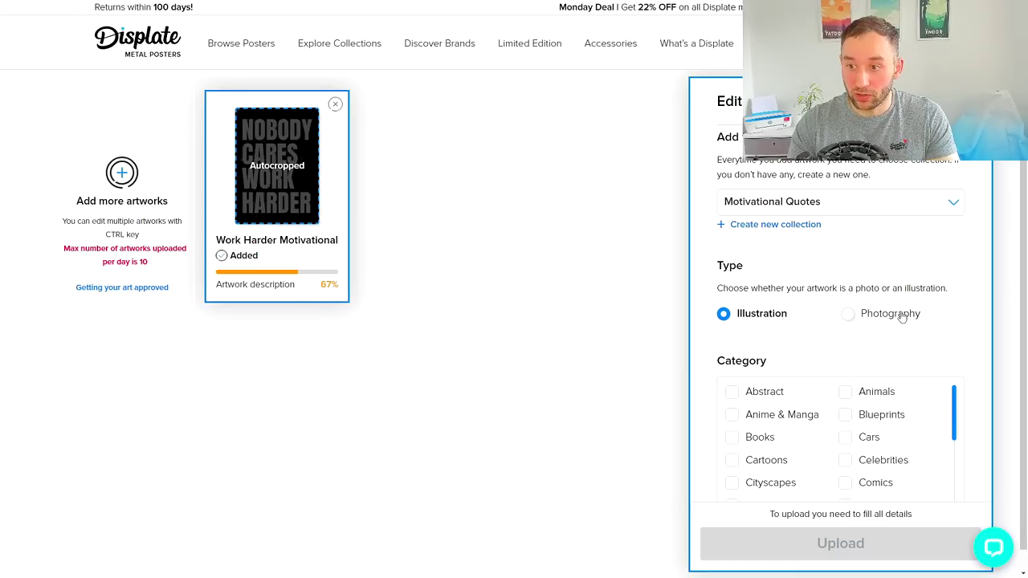
# - Look through the available artwork categories for ones that suit the motivational text poster
pyautogui.scroll(-1, 804, 453)
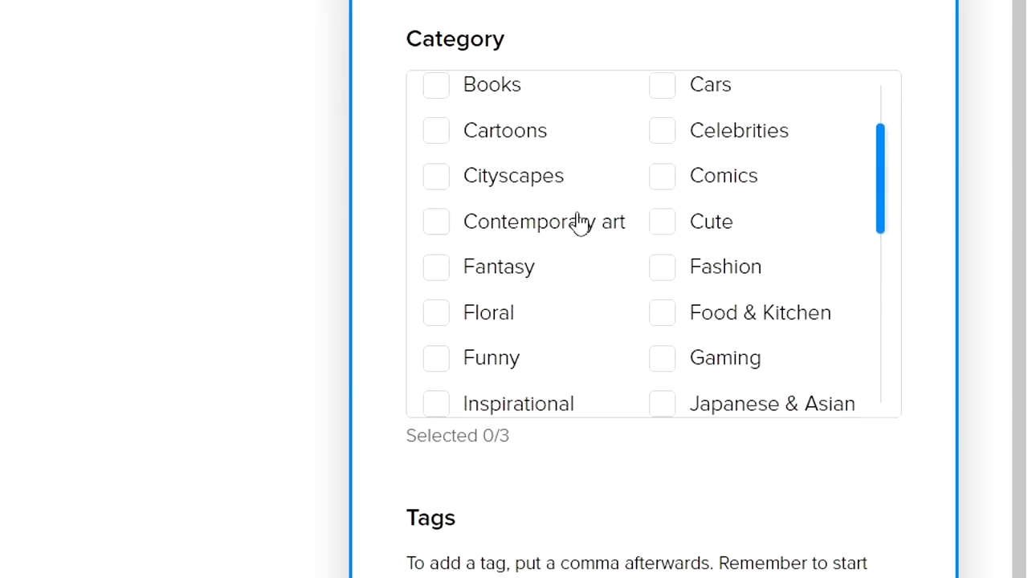
pyautogui.scroll(-2, 579, 223)
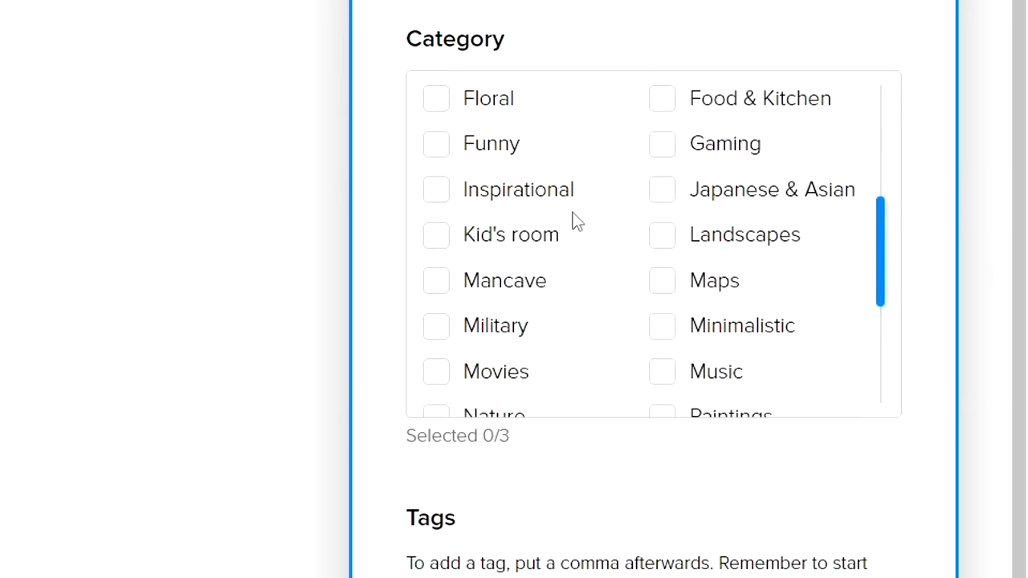
pyautogui.scroll(-2, 577, 222)
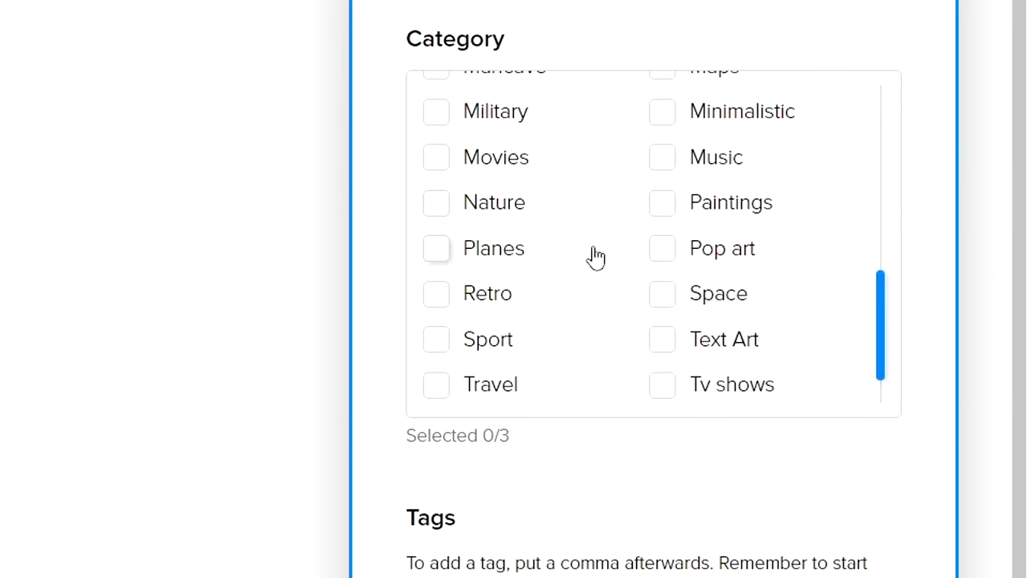
pyautogui.scroll(3, 592, 257)
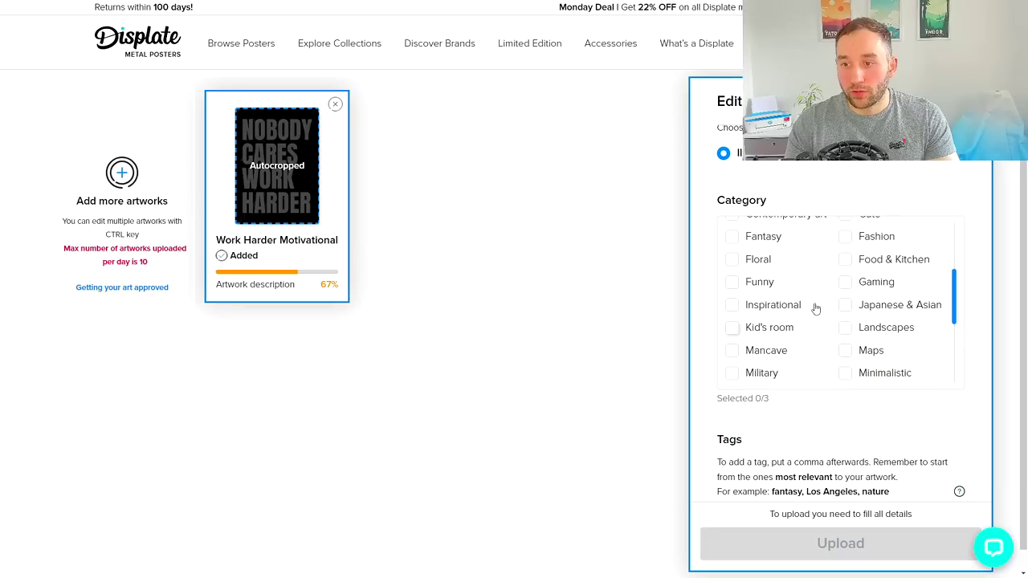
pyautogui.scroll(1, 815, 308)
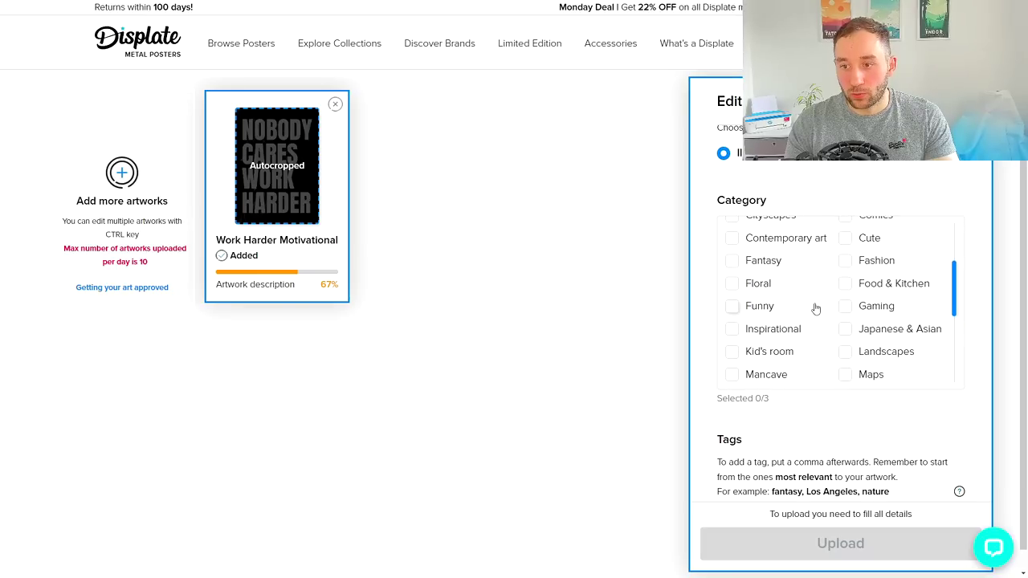
pyautogui.scroll(1, 842, 448)
pyautogui.scroll(2, 815, 409)
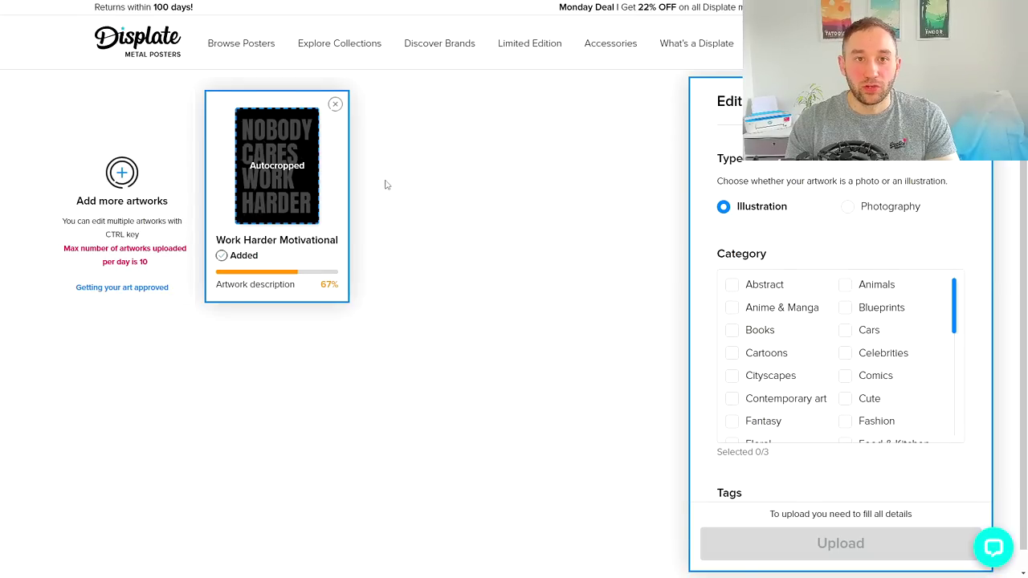
pyautogui.moveTo(236, 47)
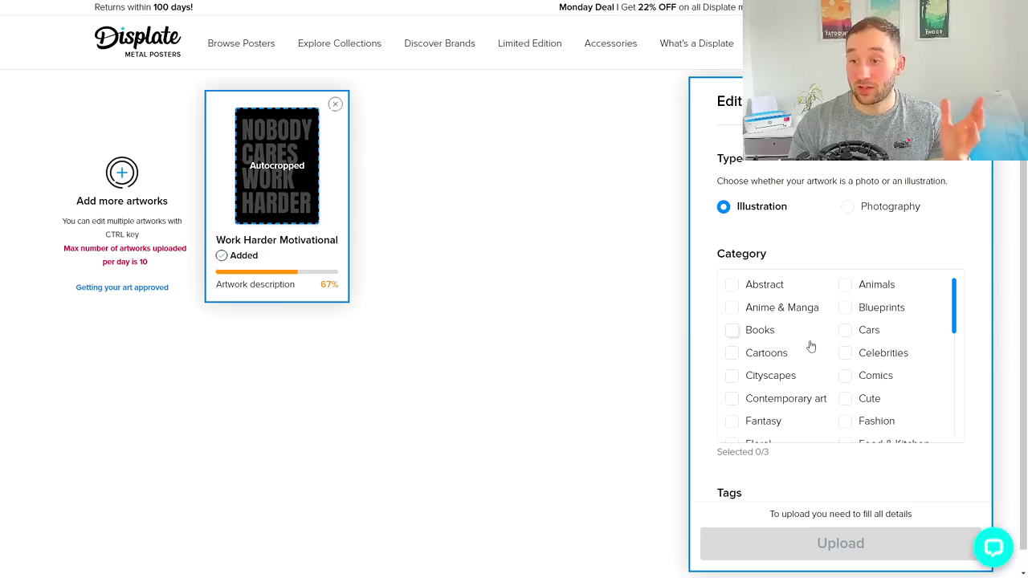
# - Assign the artwork to the categories Inspirational, Mancave and Text Art
pyautogui.scroll(-1, 802, 352)
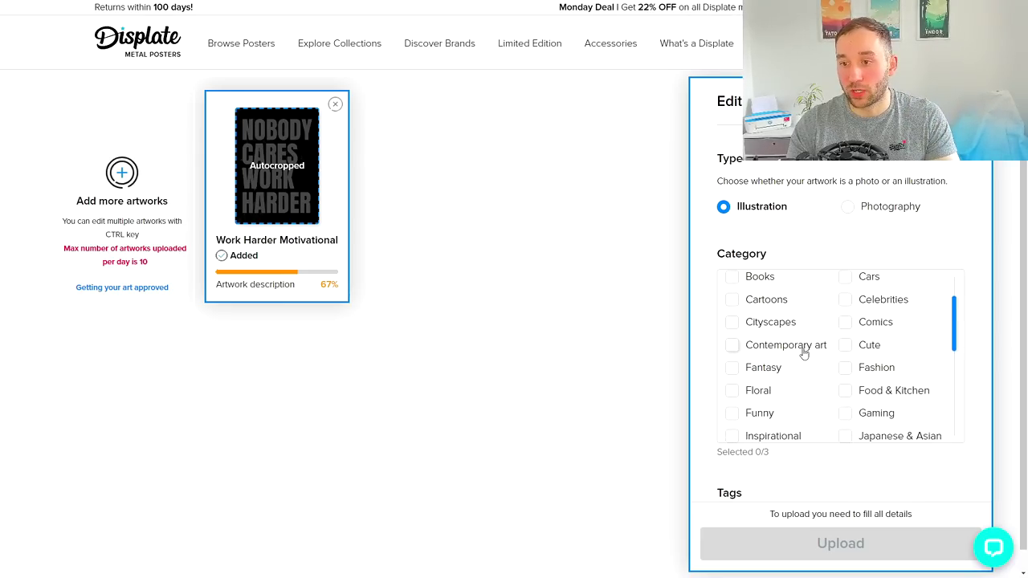
pyautogui.scroll(-1, 803, 351)
pyautogui.click(731, 384)
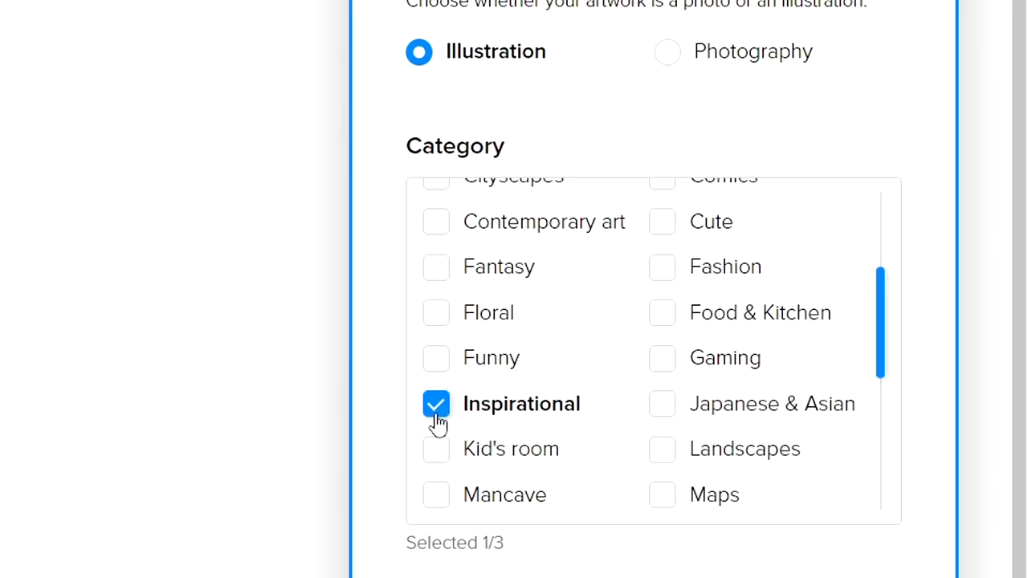
pyautogui.scroll(-1, 709, 399)
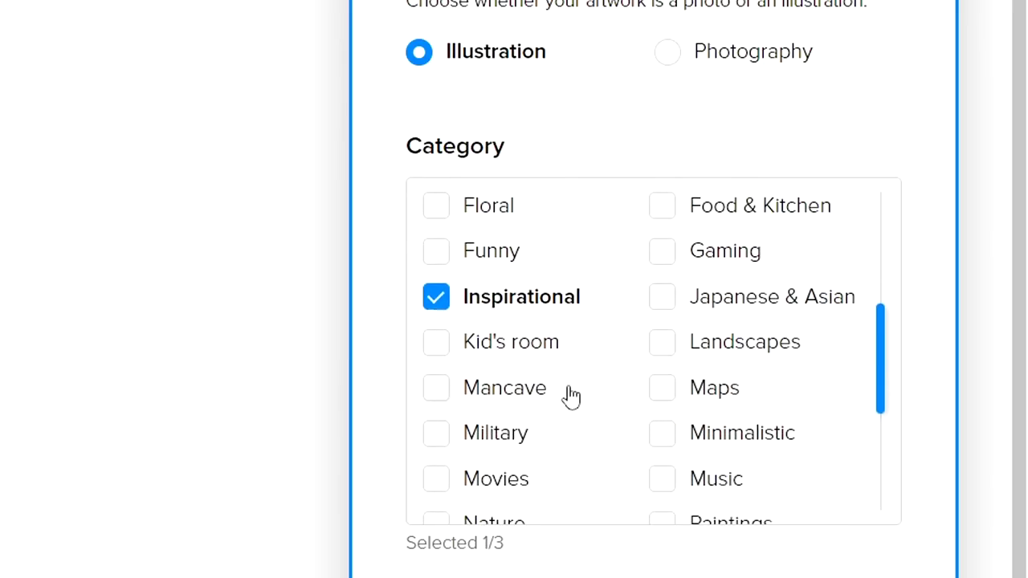
pyautogui.click(482, 391)
pyautogui.scroll(-2, 634, 420)
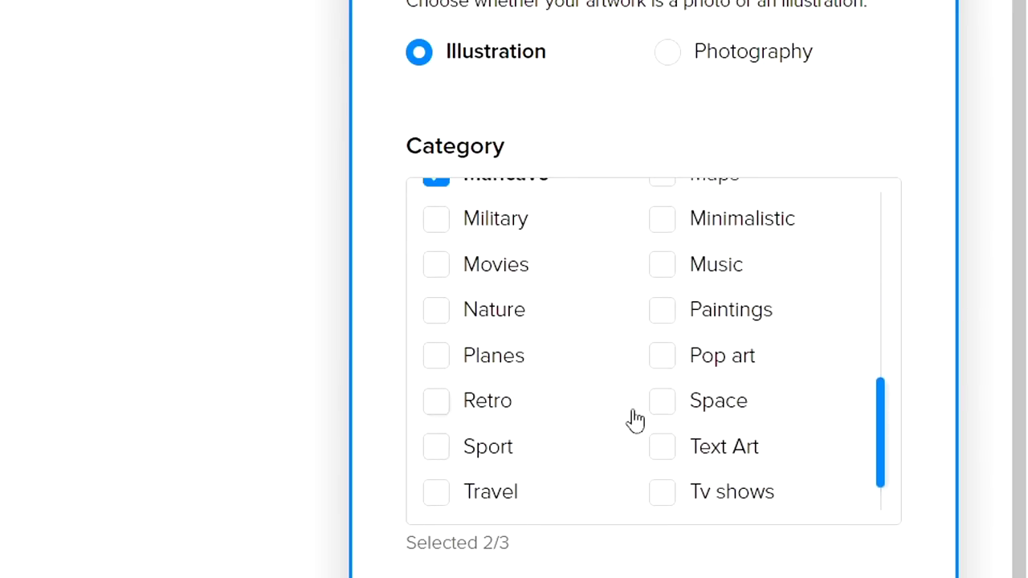
pyautogui.click(686, 455)
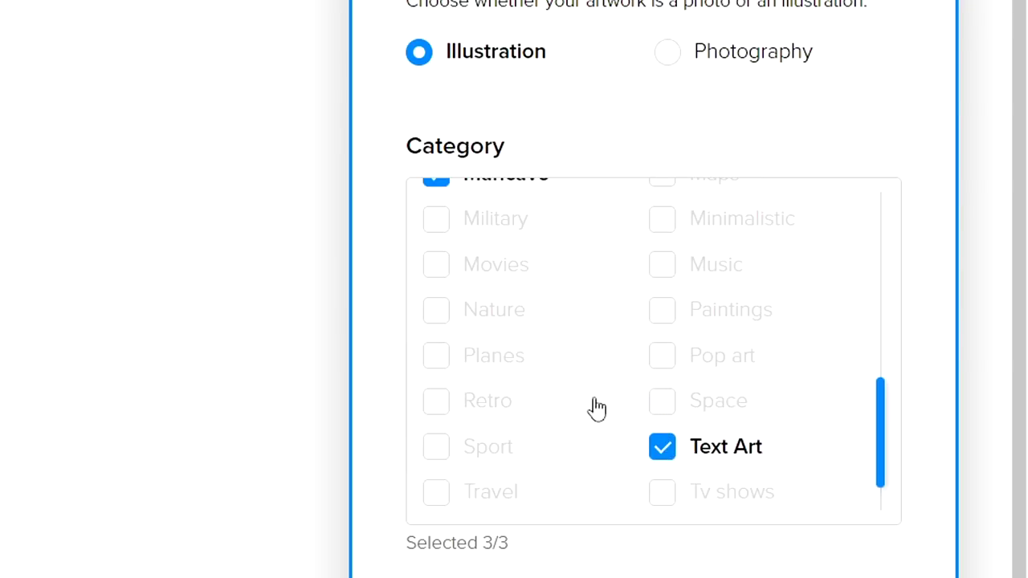
pyautogui.scroll(3, 563, 402)
pyautogui.scroll(-5, 578, 422)
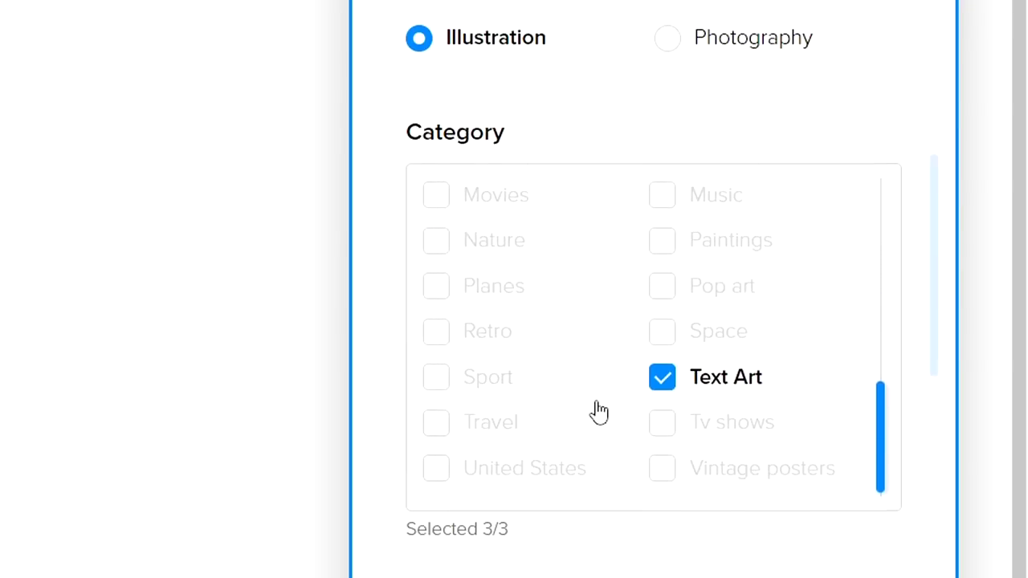
# - Add the artwork tags entrepreneur, businessmen, work harder, motivational quote, inspirational, student, business and work ethic
pyautogui.scroll(-3, 598, 412)
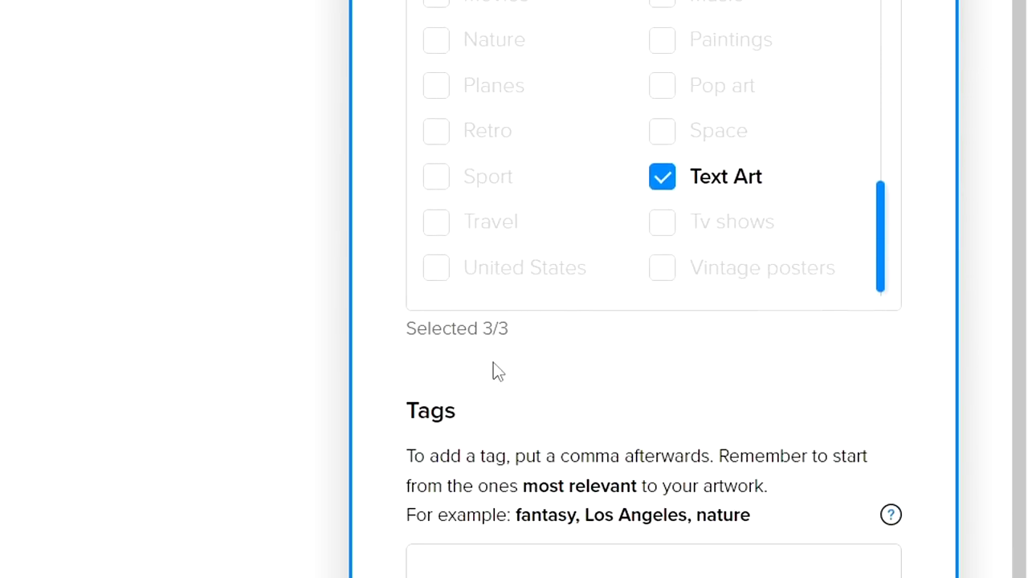
pyautogui.scroll(-3, 495, 367)
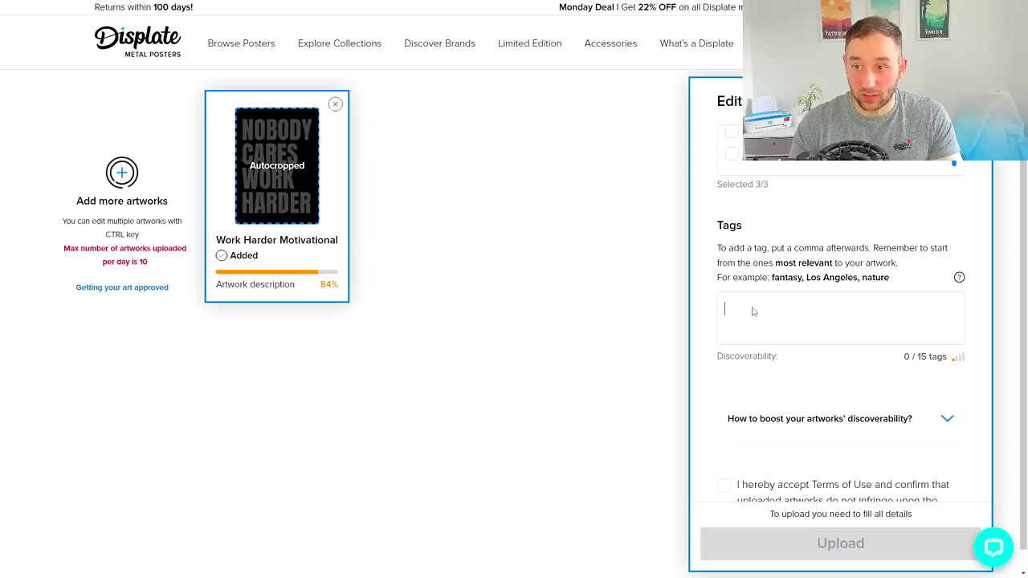
pyautogui.write('entrepreneur,')
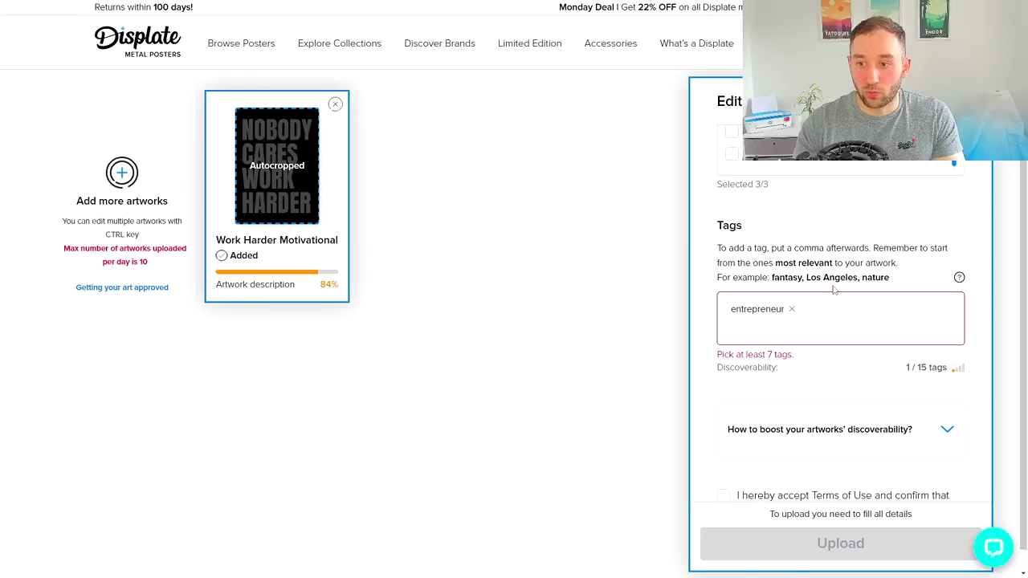
pyautogui.write('businessmen, work harder, motivational quote, inspirational, student, business, work ethic')
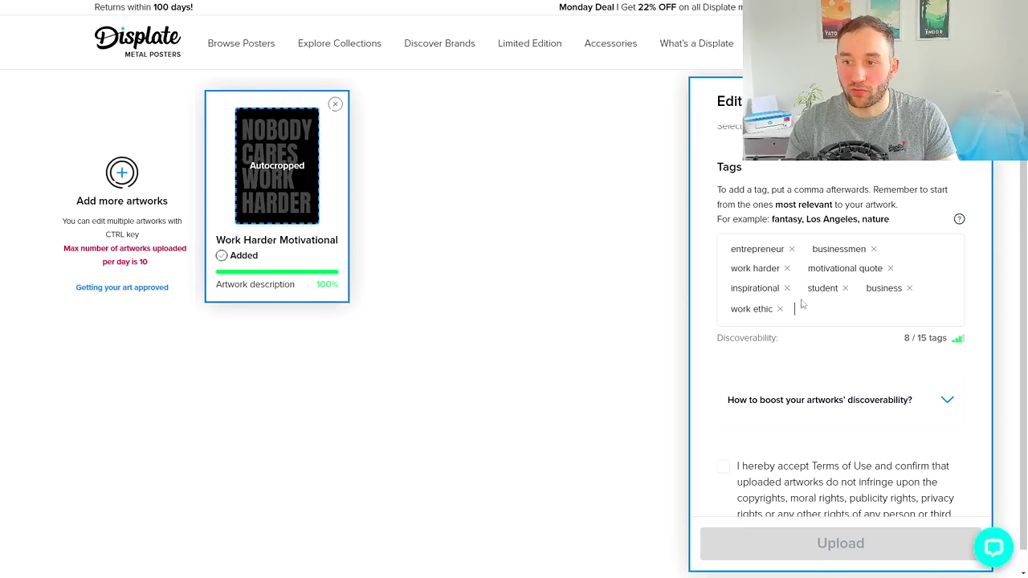
# - Expand the advice on boosting artworks' discoverability and read which tags help and which do not
pyautogui.scroll(-1, 825, 317)
pyautogui.click(827, 314)
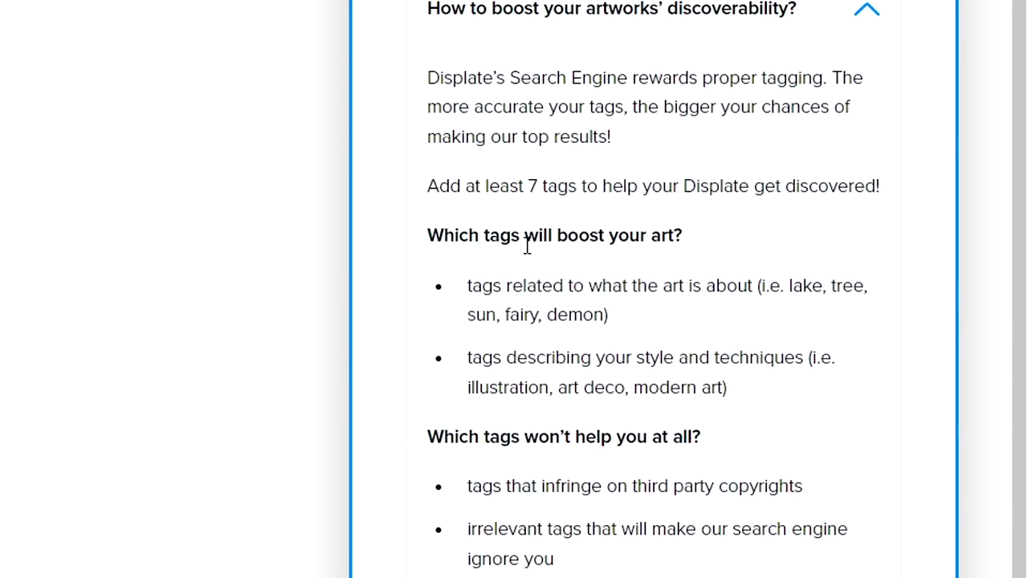
pyautogui.scroll(-2, 527, 248)
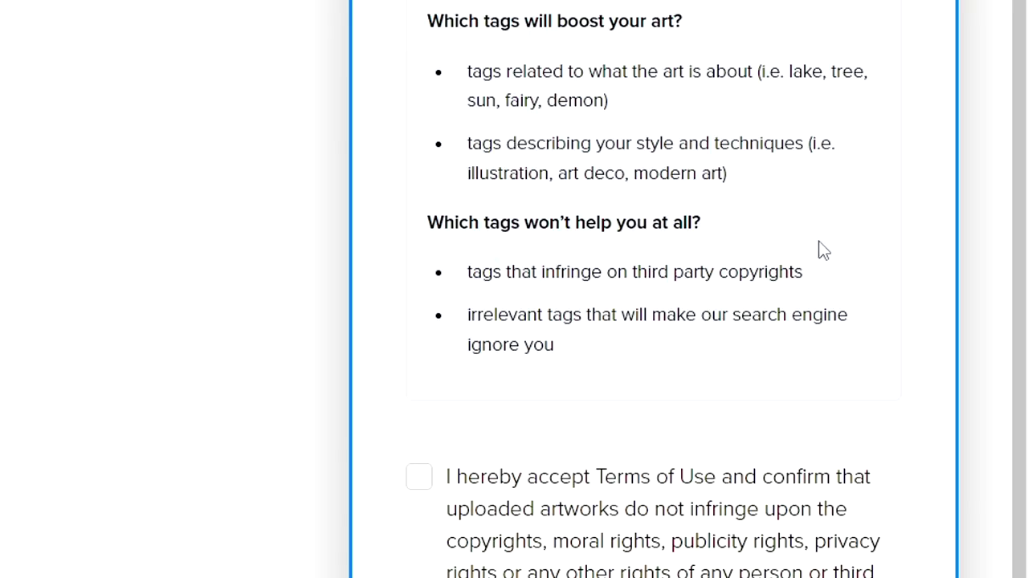
pyautogui.tripleClick(818, 273)
pyautogui.click(814, 278)
# - Accept the Terms of Use and confirm that the uploaded artwork does not infringe any third-party rights
pyautogui.scroll(-1, 567, 234)
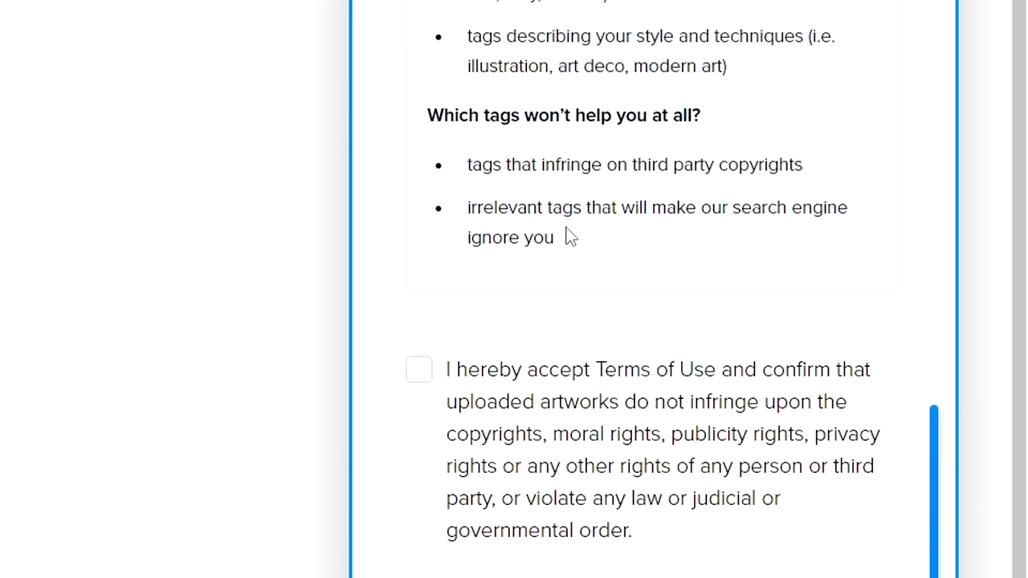
pyautogui.scroll(-1, 547, 337)
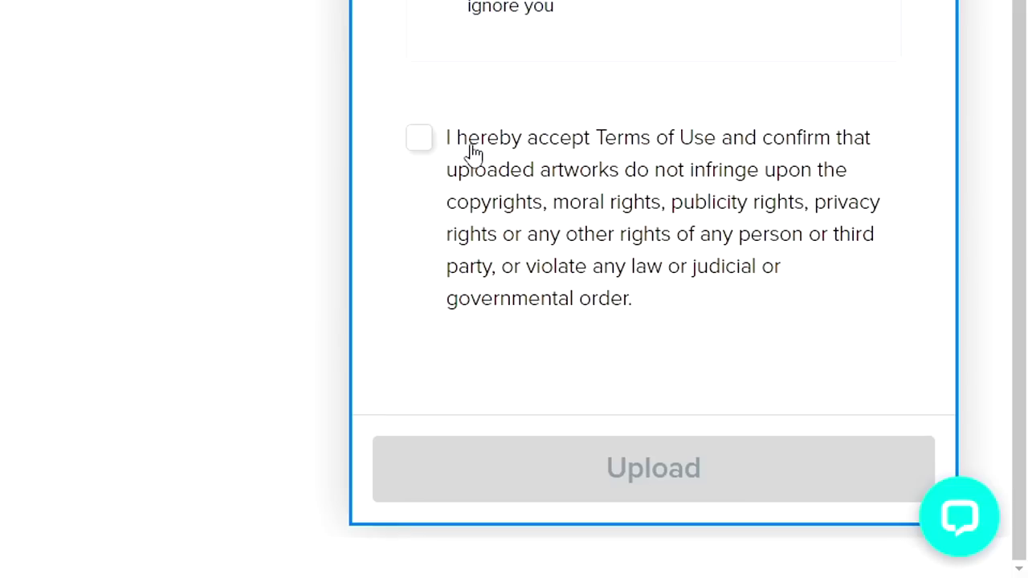
pyautogui.click(751, 365)
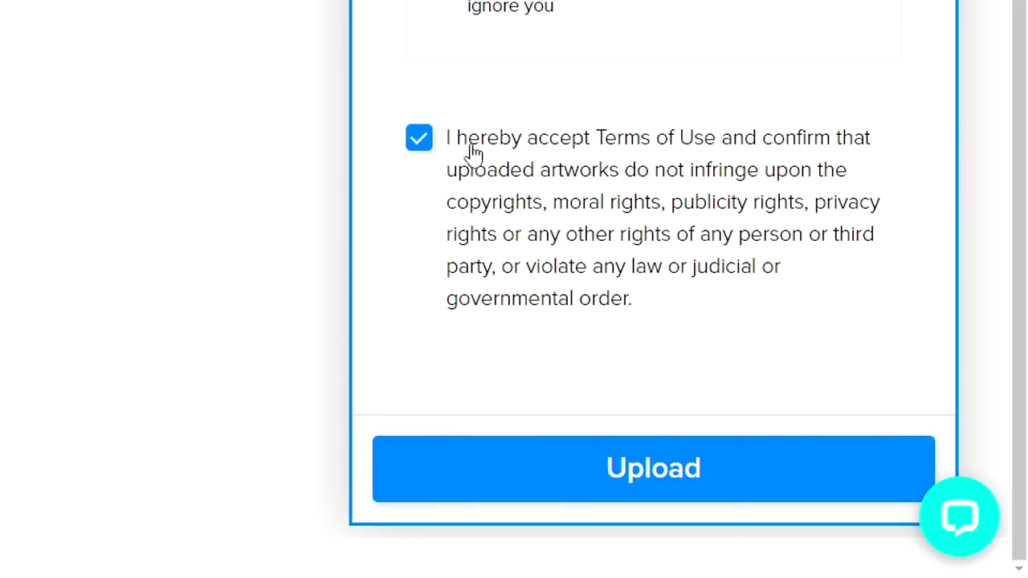